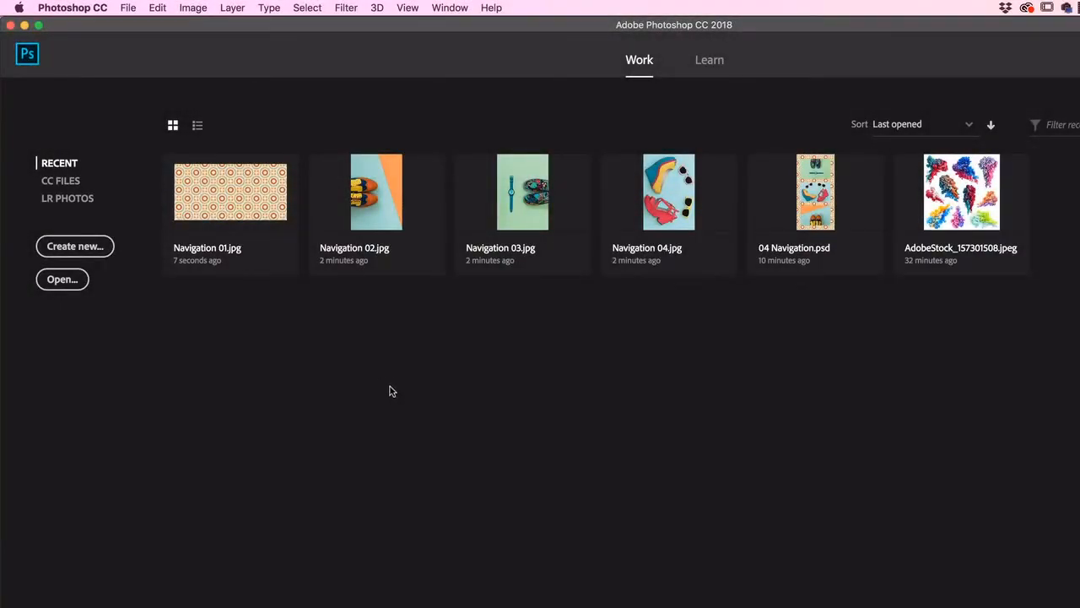
Open Navigation 01.jpg, Navigation 02.jpg, Navigation 03.jpg and Navigation 04.jpg together from the 01 Layers folder in Exercise Files.
left_click(128, 7)
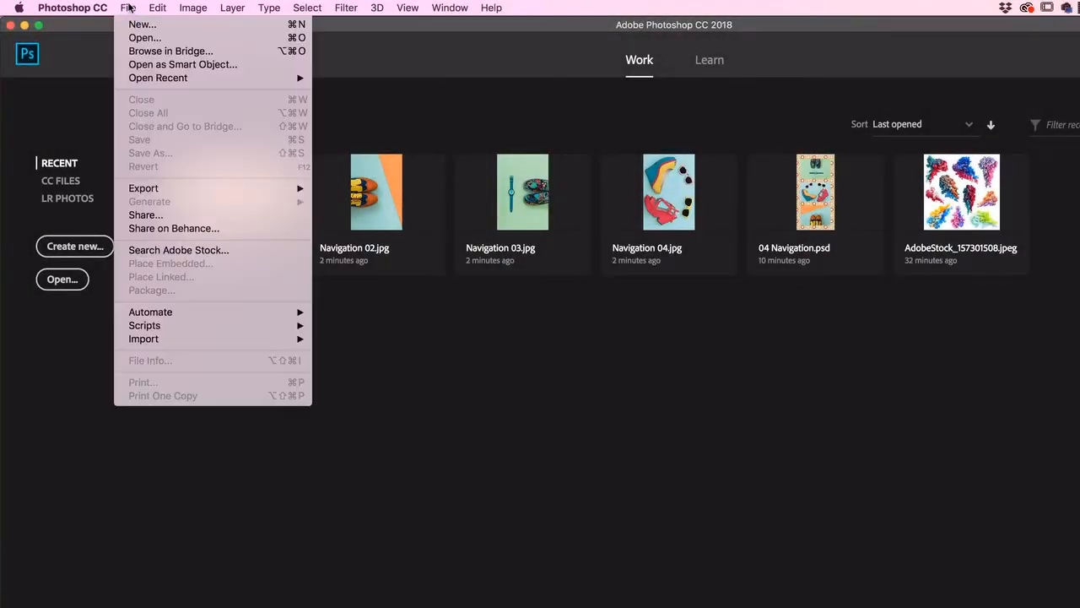
left_click(151, 38)
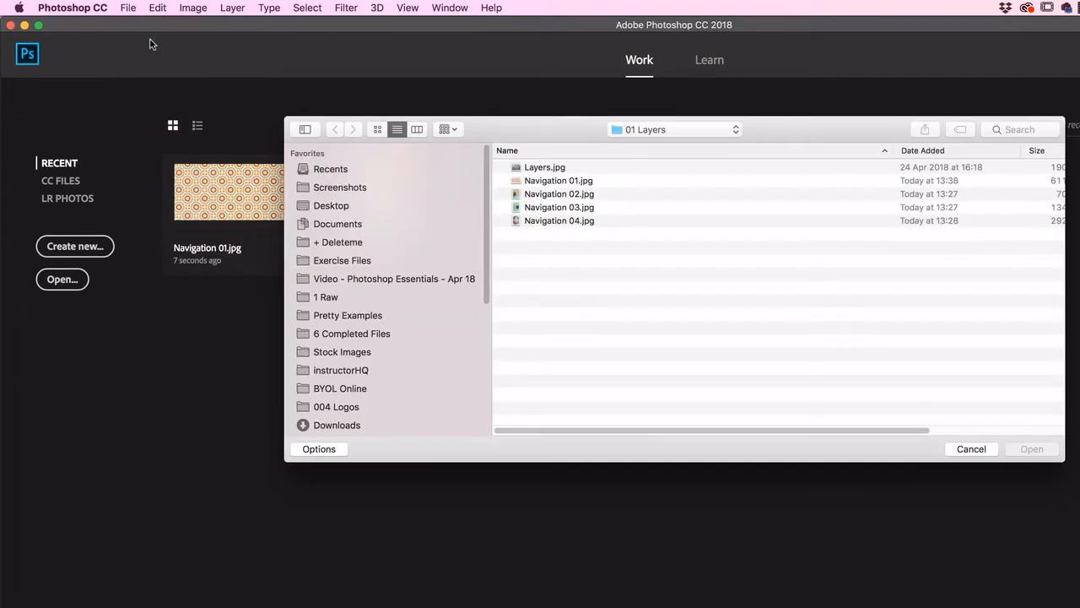
left_click(342, 260)
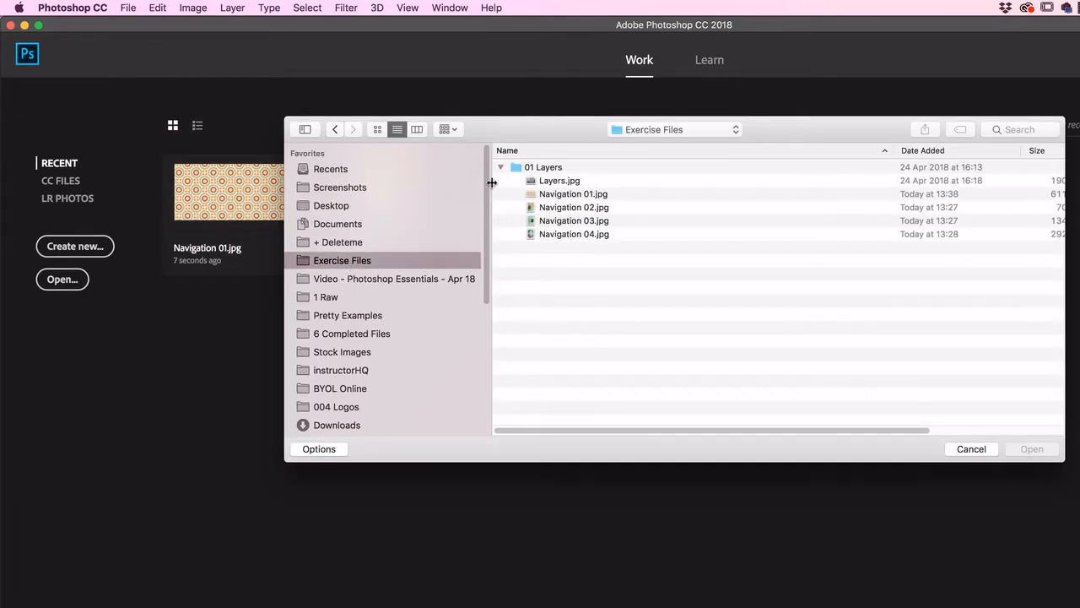
left_click(501, 167)
left_click(547, 173)
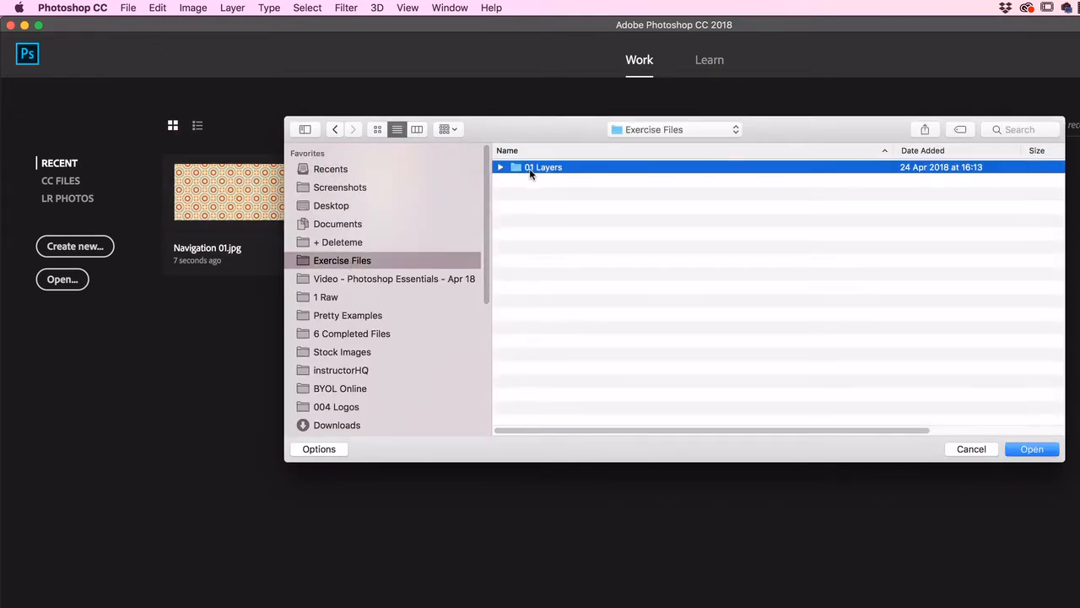
double_click(541, 169)
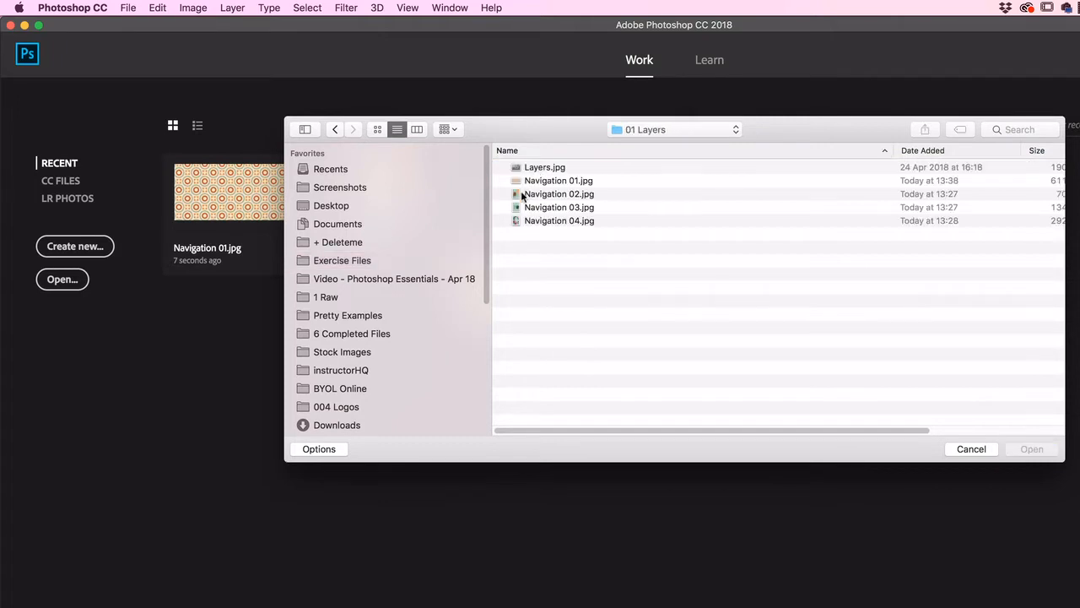
left_click(548, 181)
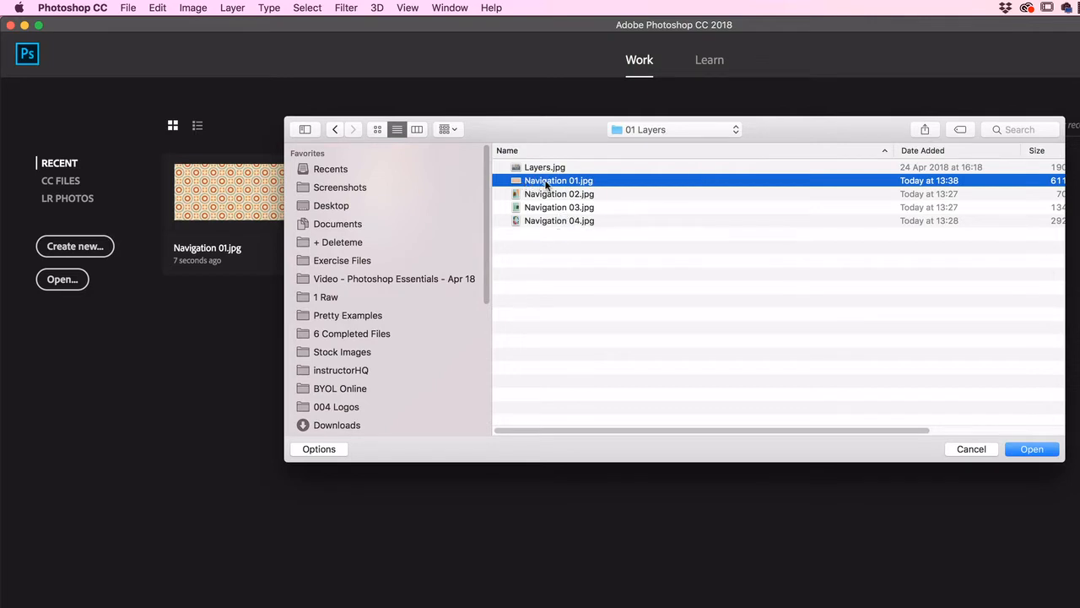
left_click(577, 222, "shift")
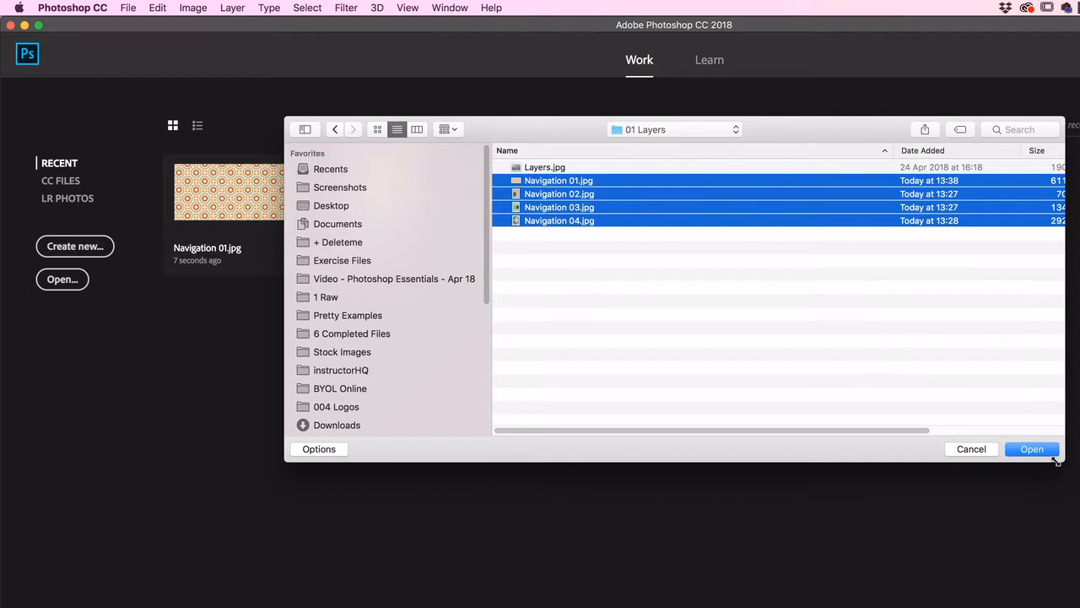
left_click(1034, 449)
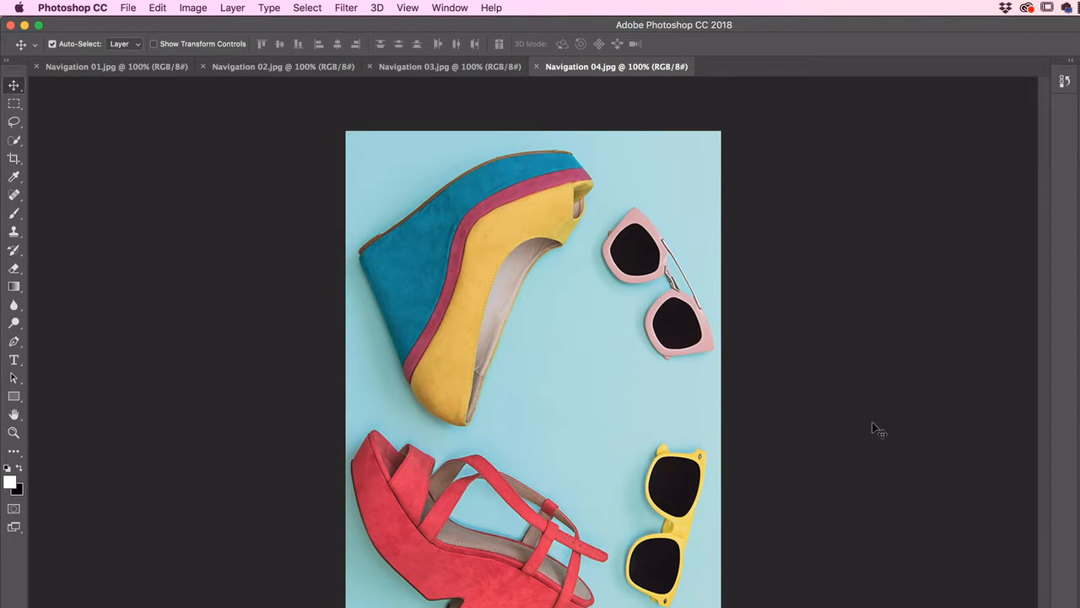
Look through the four open Navigation documents, ending on the Navigation 01 pattern image.
left_click(456, 68)
left_click(298, 71)
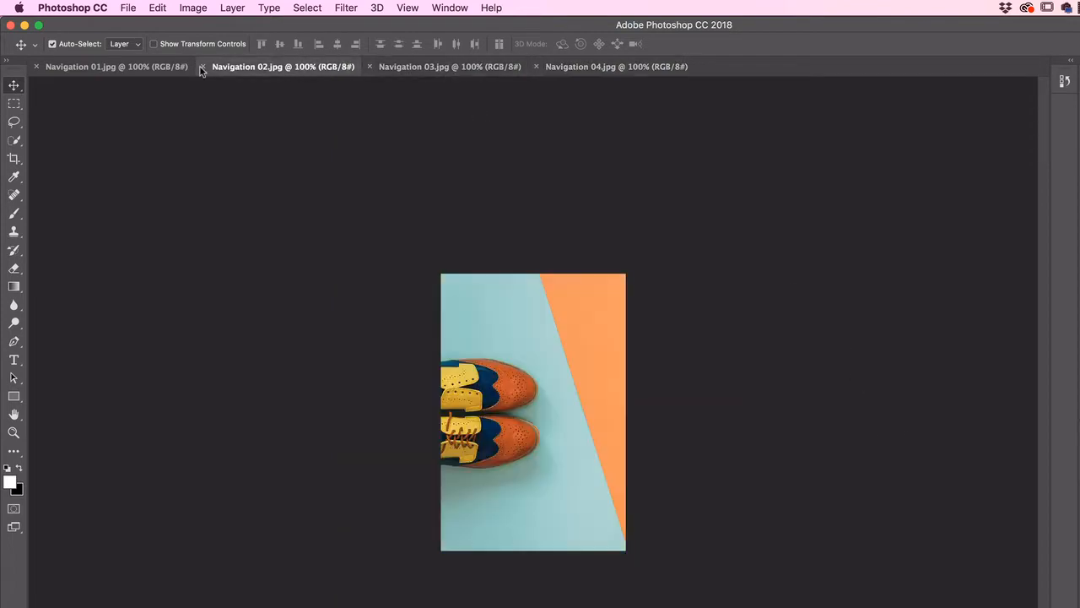
left_click(123, 68)
left_click(303, 71)
left_click(416, 71)
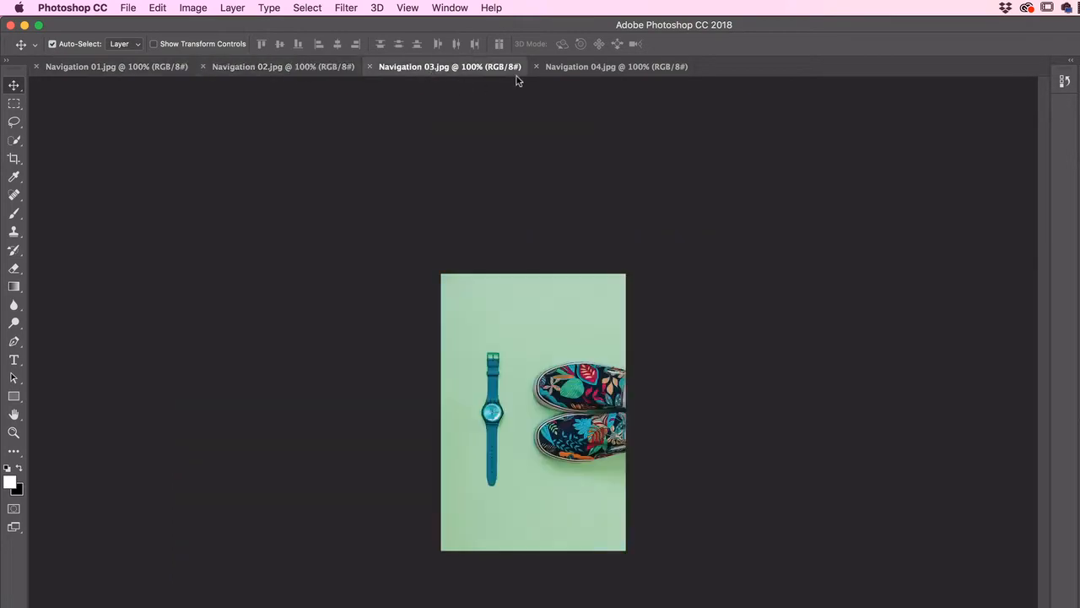
left_click(600, 69)
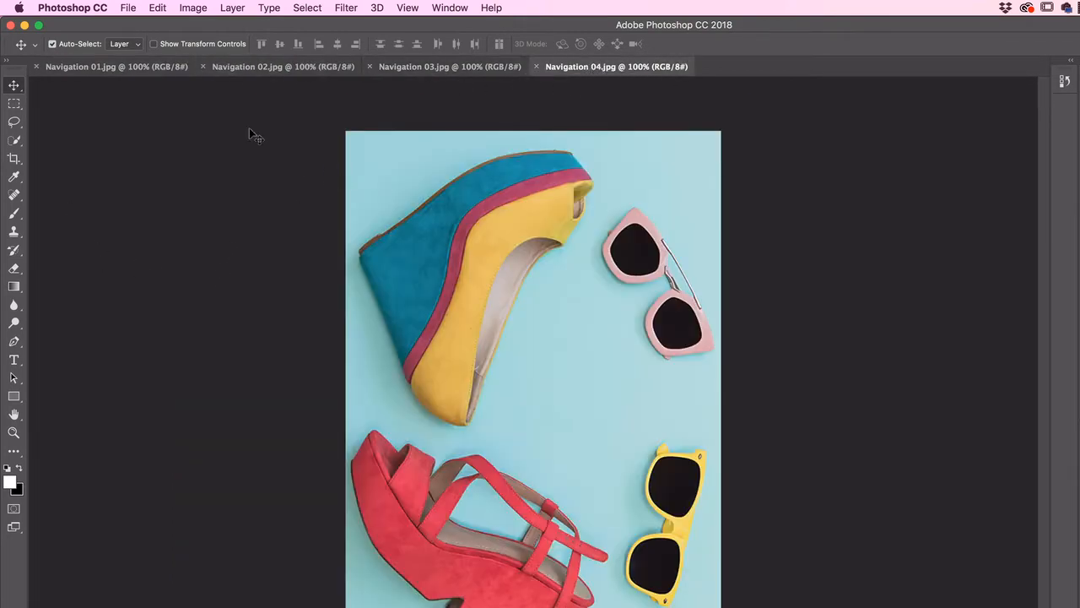
left_click(101, 71)
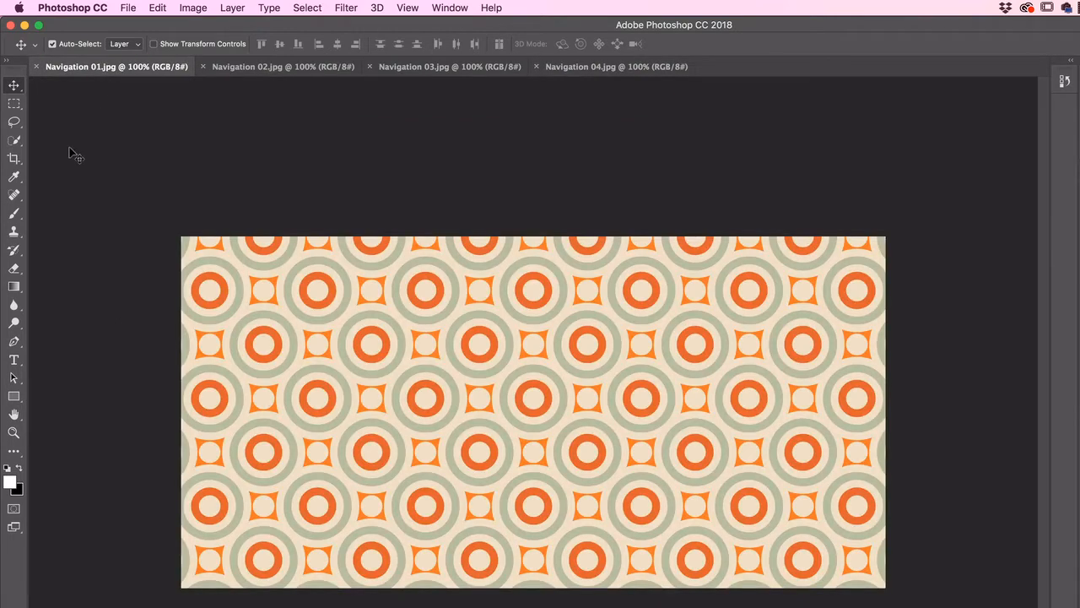
Copy the Navigation 02 image into the Navigation 01 document with the Move tool, placing it on the pattern's left side.
left_click(270, 72)
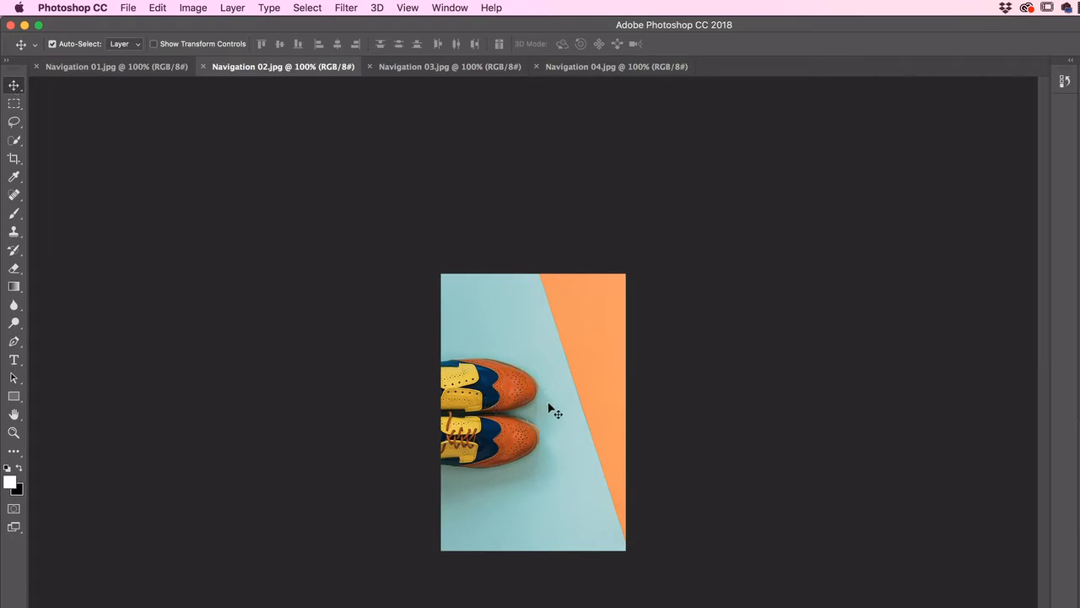
left_click_drag(549, 405, 128, 74)
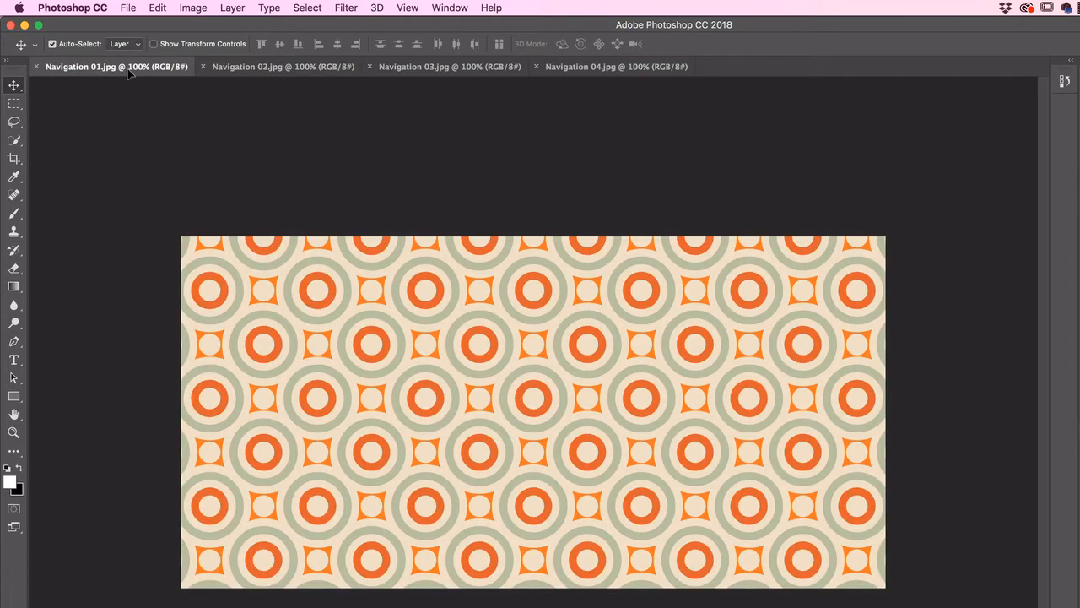
left_click_drag(128, 74, 313, 375)
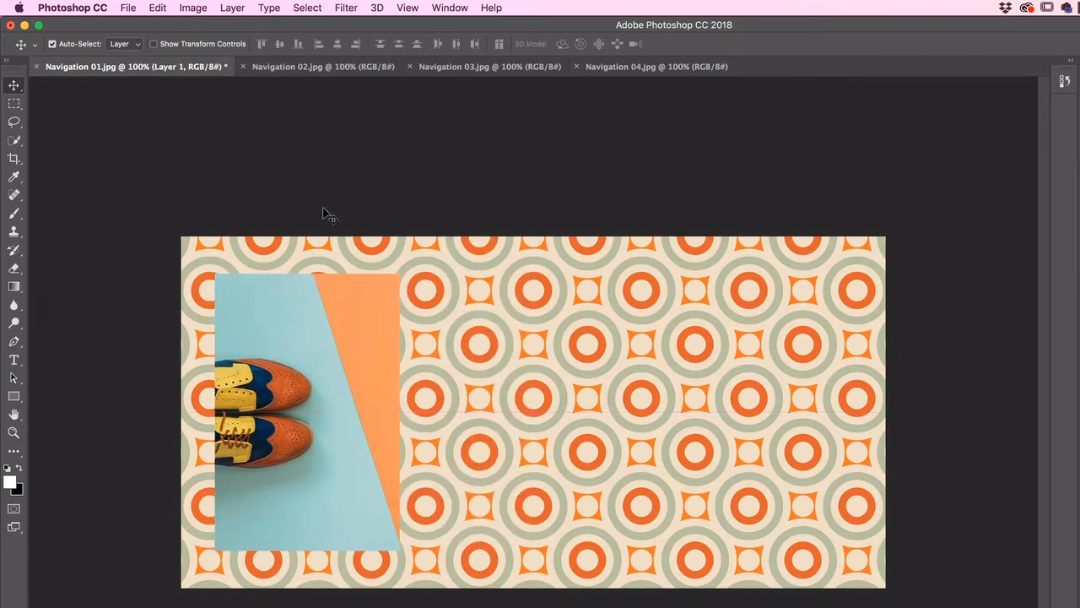
Copy the Navigation 03 image into Navigation 01, placing it in the middle of the pattern beside the first picture.
left_click(463, 68)
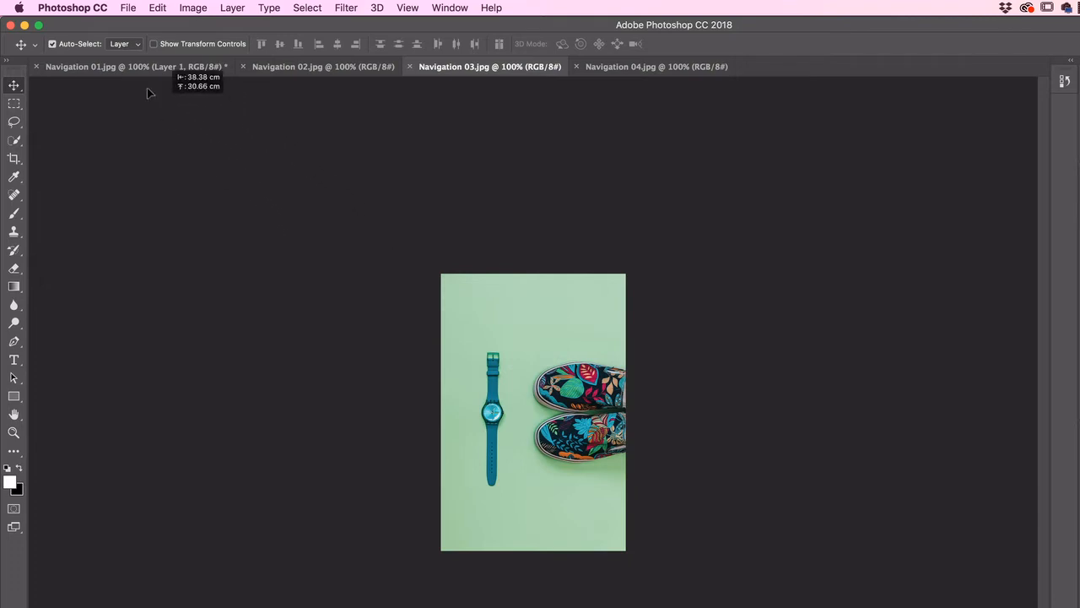
left_click(133, 67)
left_click_drag(134, 68, 536, 395)
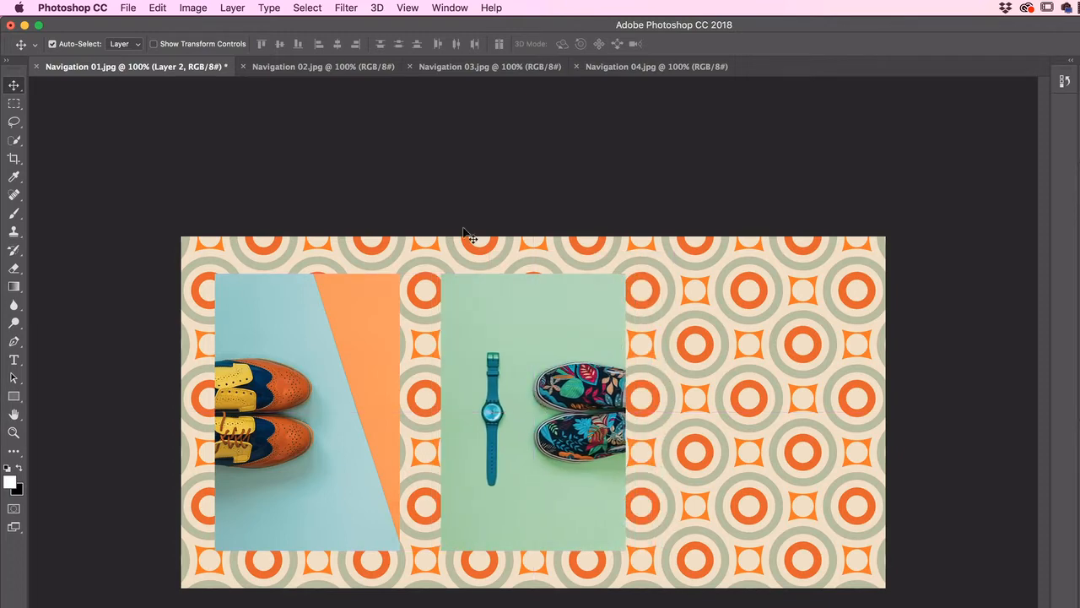
Copy the Navigation 04 image onto the right side of Navigation 01, then hide and show Layer 3 to check it.
left_click(646, 69)
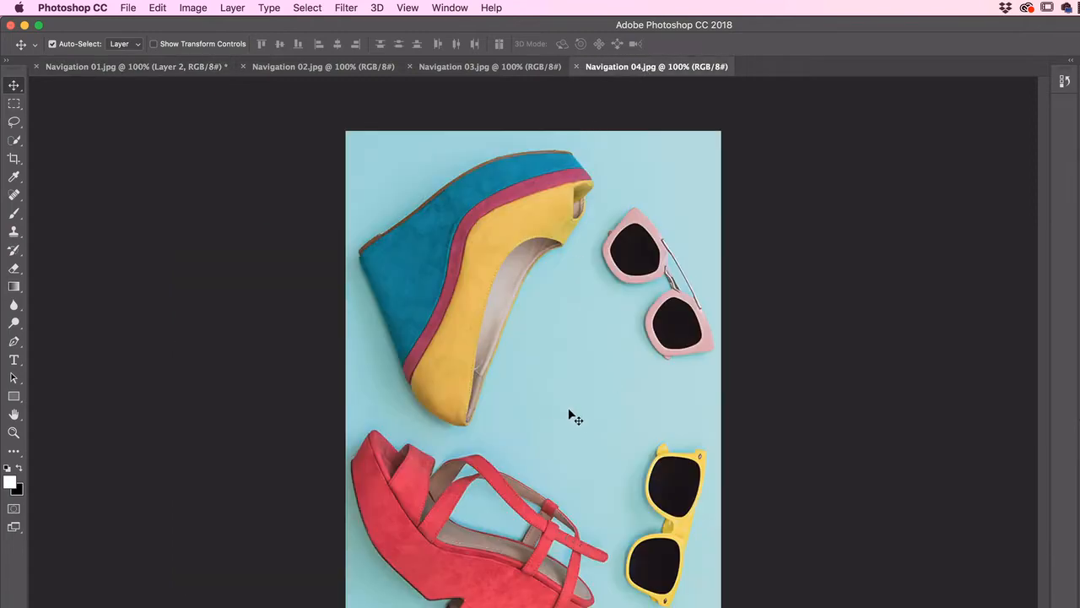
left_click_drag(567, 409, 747, 480)
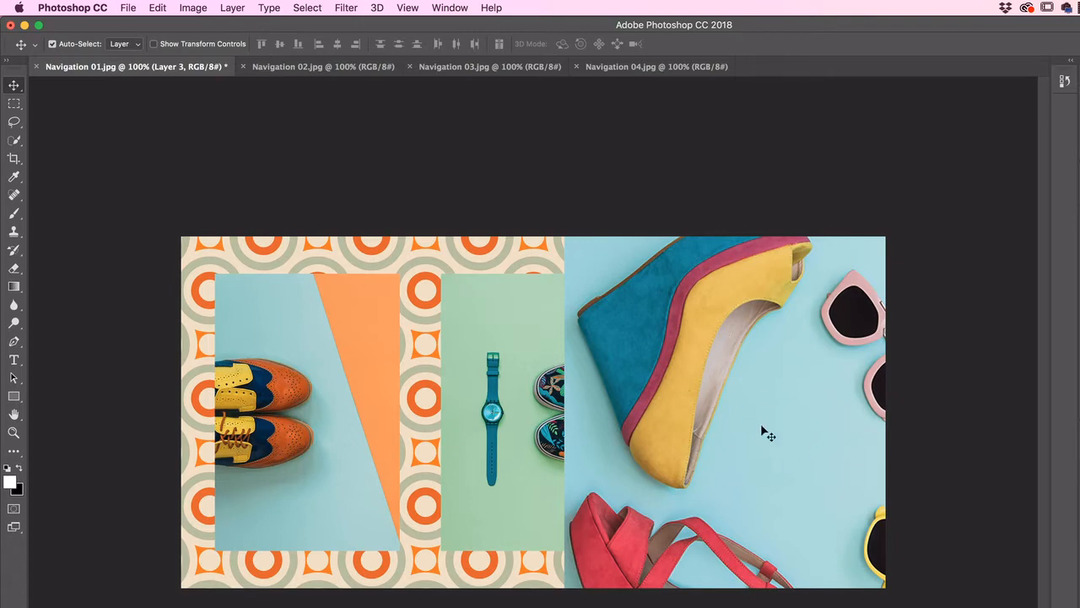
left_click_drag(695, 435, 692, 386)
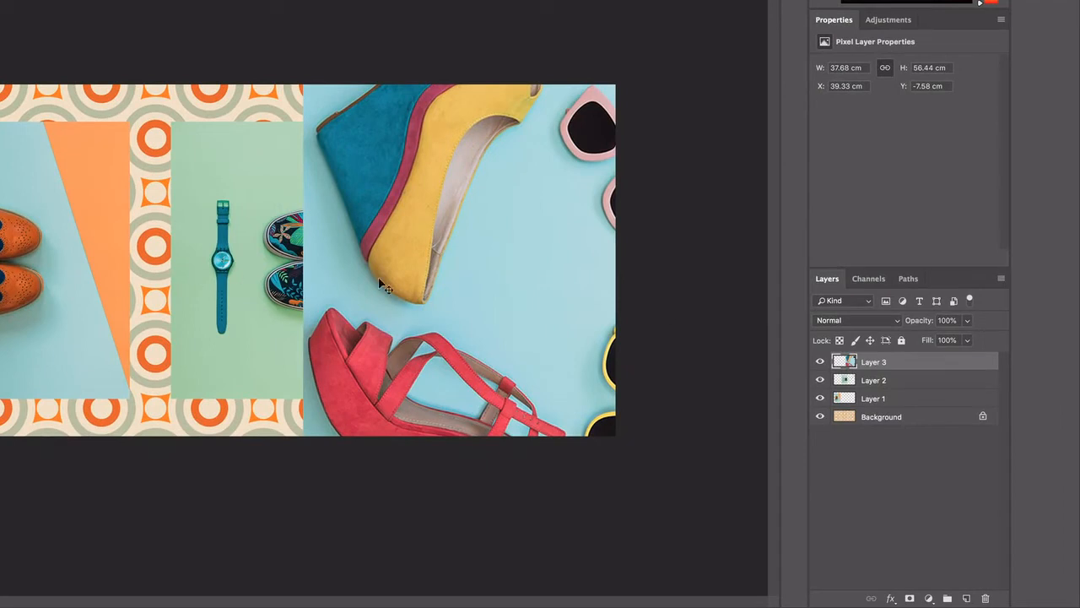
left_click(819, 362)
left_click(819, 362)
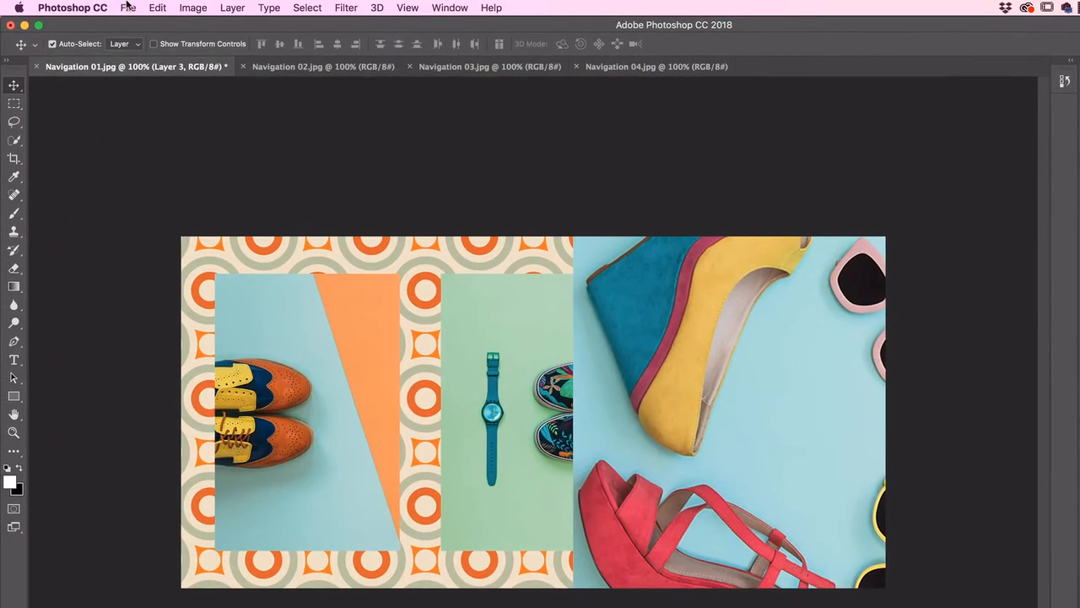
Start a Scale transform on Layer 3 and align its top edge with the other pictures, centred at about X 1896 px, Y 906 px.
left_click(157, 8)
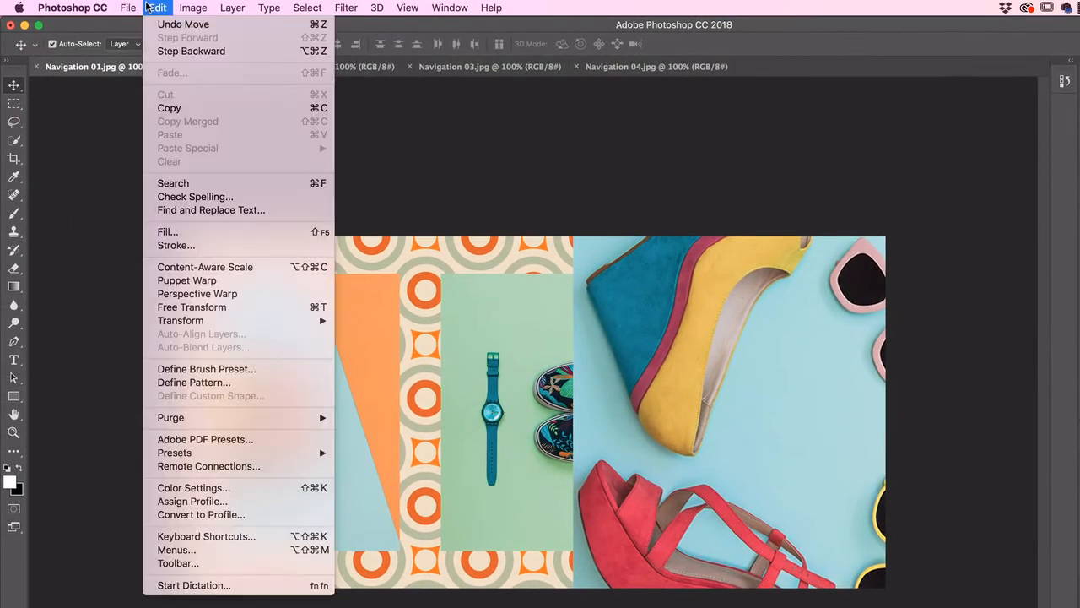
mouse_move(229, 324)
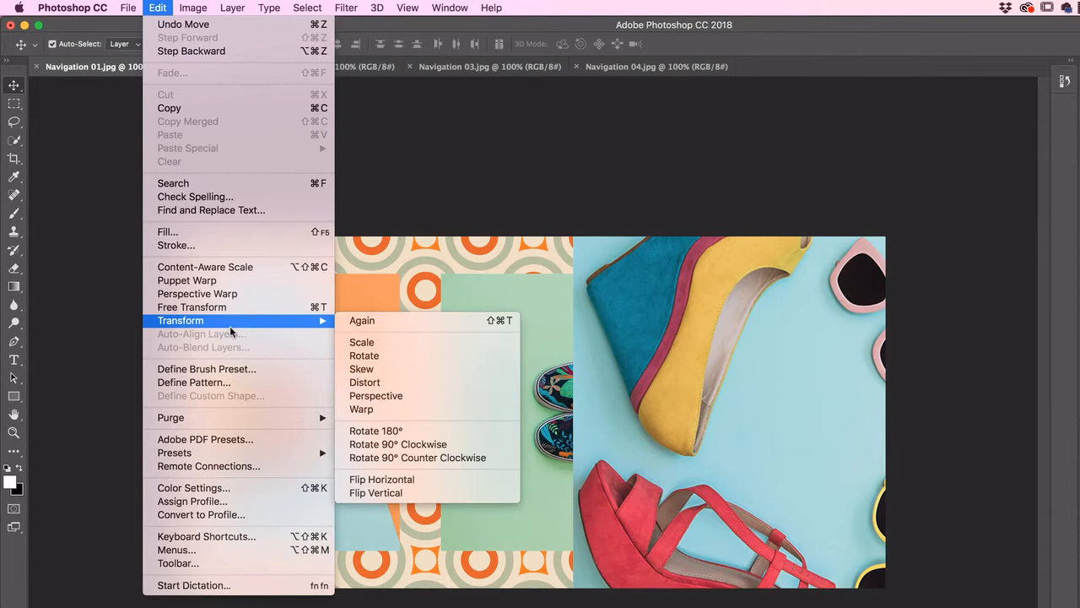
left_click(380, 342)
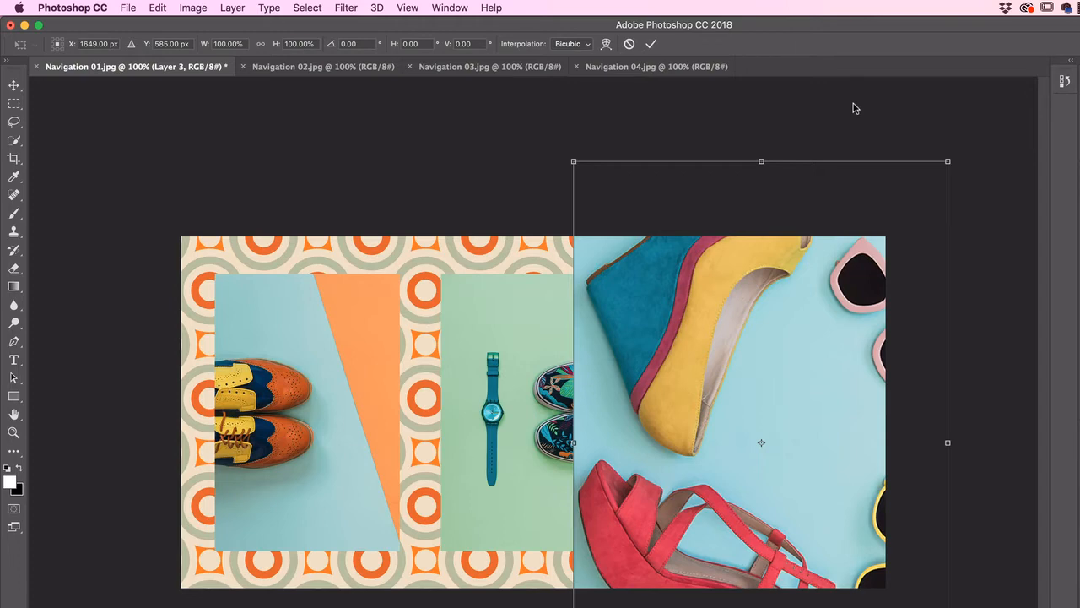
key("super+minus")
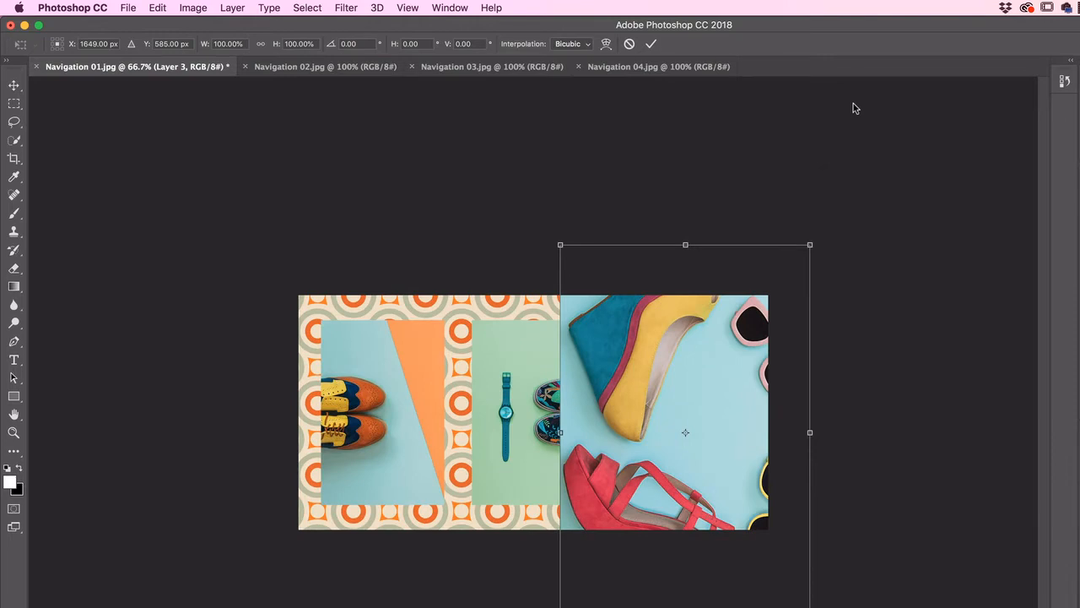
key("super+minus")
key("super+plus")
key("super+plus")
key("super+plus")
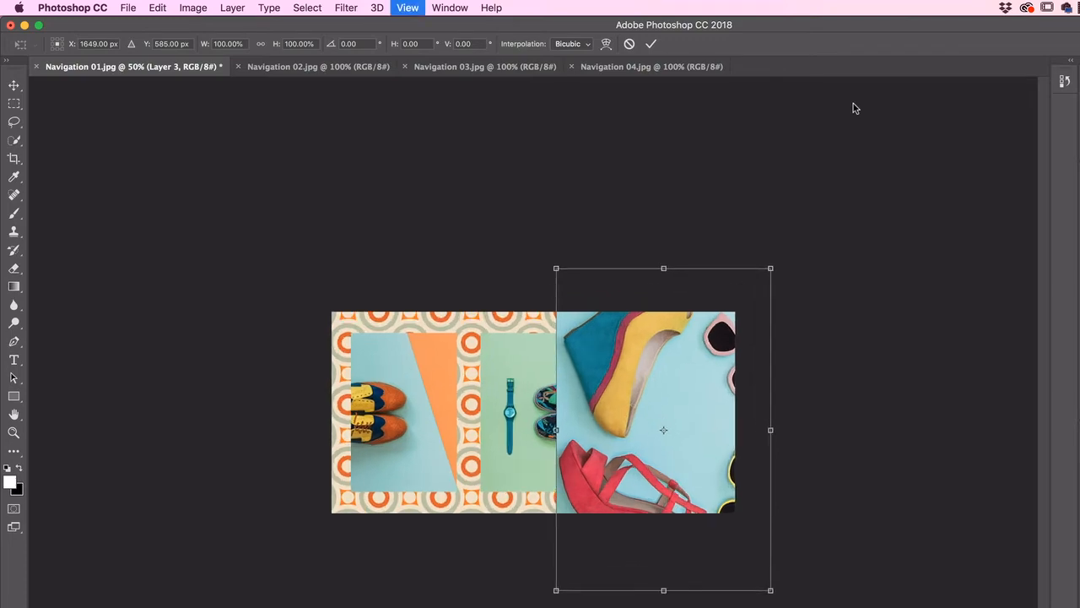
key("super+minus")
key("super+minus")
key("super+minus")
key("super+minus")
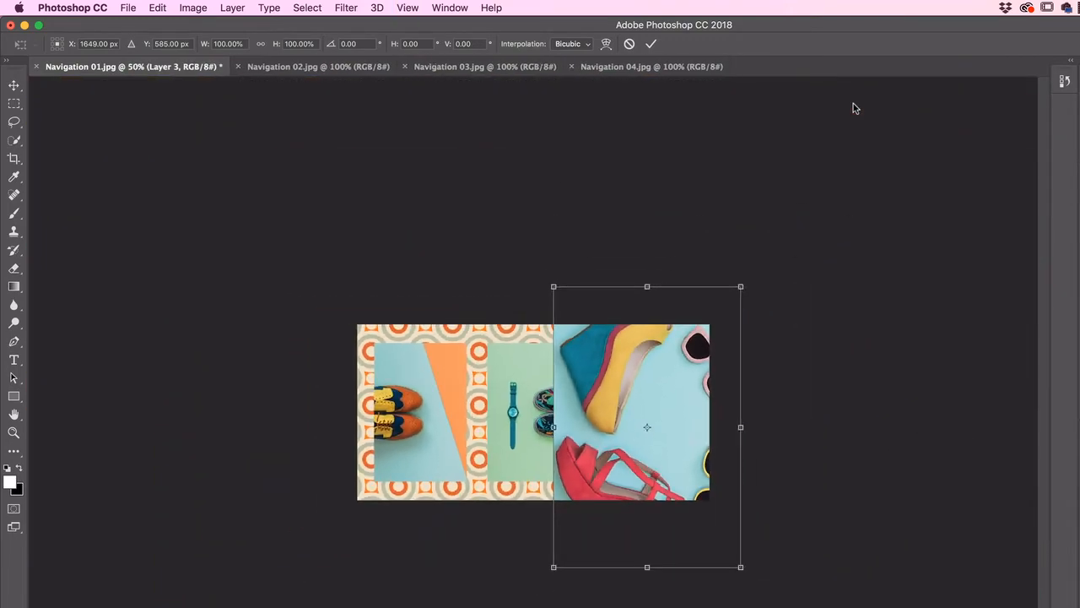
key("super+plus")
key("super+plus")
key("super+plus")
key("super+minus")
key("super+minus")
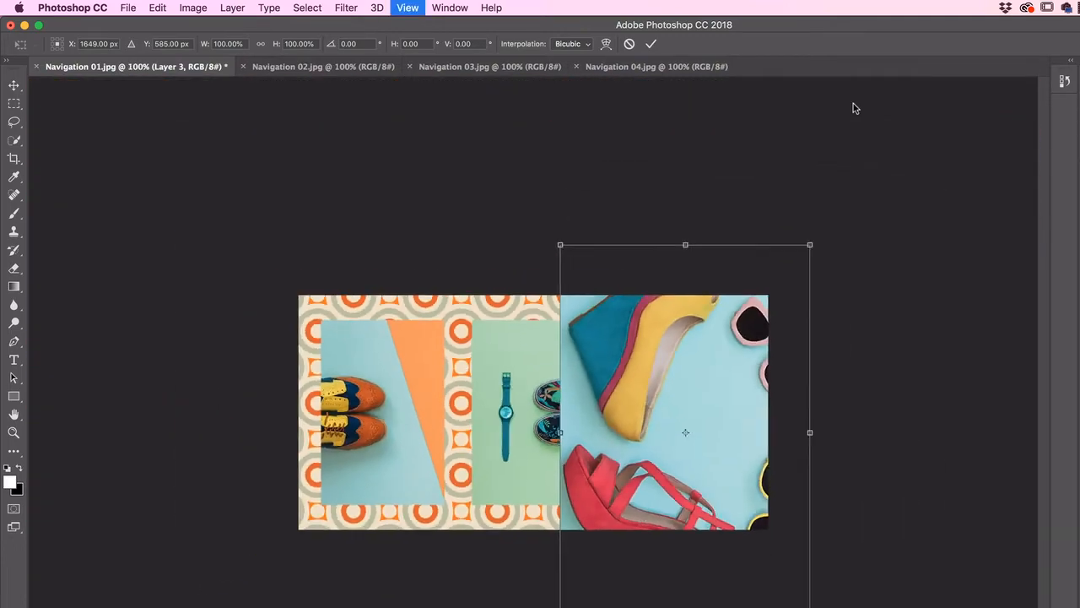
key("super+minus")
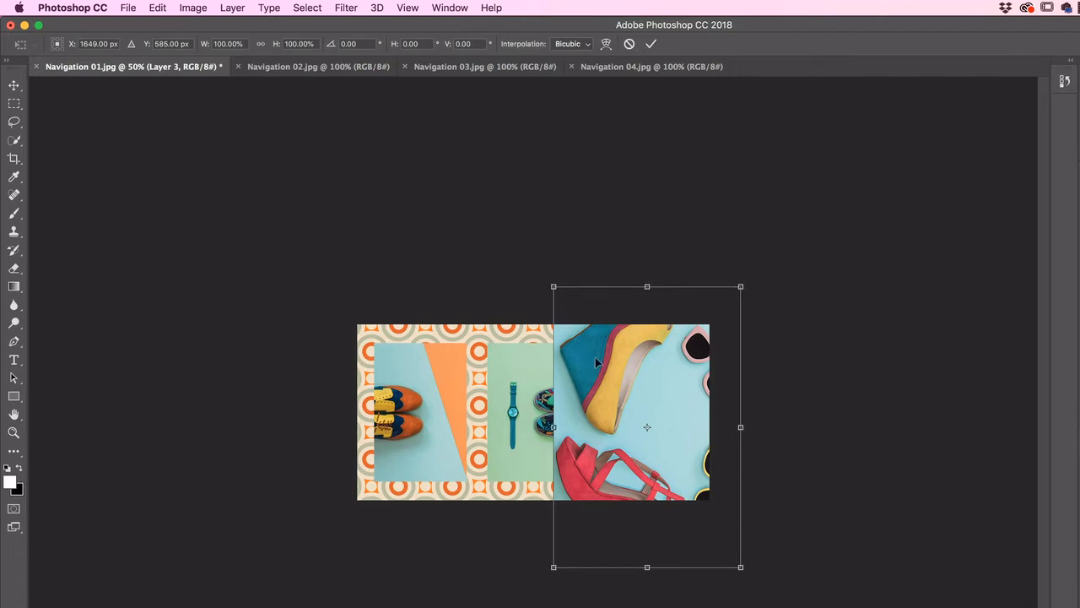
mouse_move(640, 383)
left_mouse_down()
mouse_move(572, 337)
mouse_move(557, 388)
mouse_move(647, 376)
left_mouse_up()
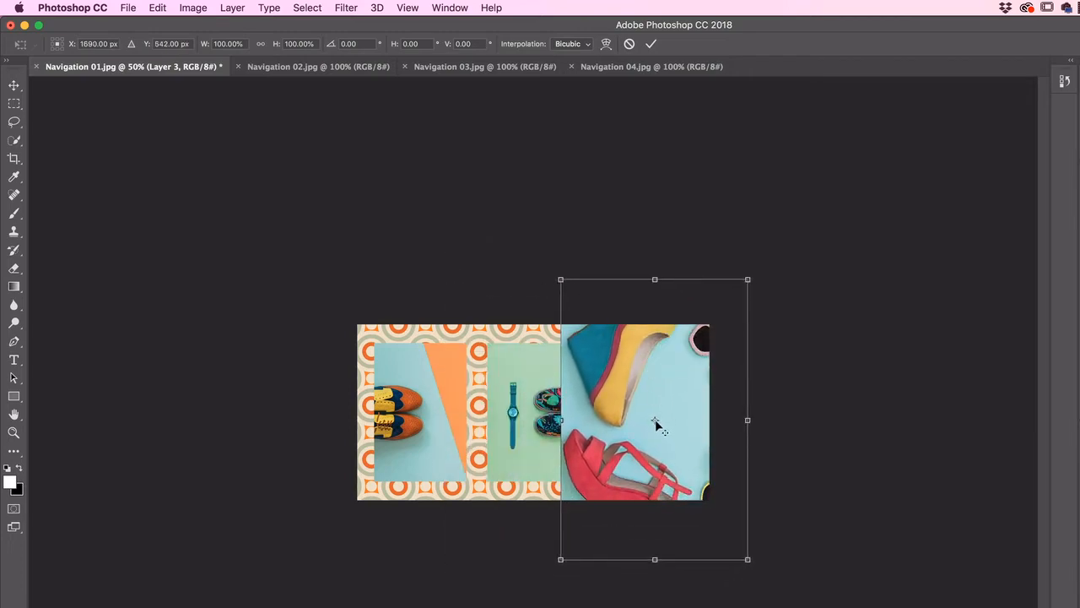
mouse_move(656, 421)
left_mouse_down()
mouse_move(635, 423)
mouse_move(657, 423)
mouse_move(638, 407)
mouse_move(656, 425)
mouse_move(649, 415)
left_mouse_up()
left_click_drag(623, 360, 654, 397)
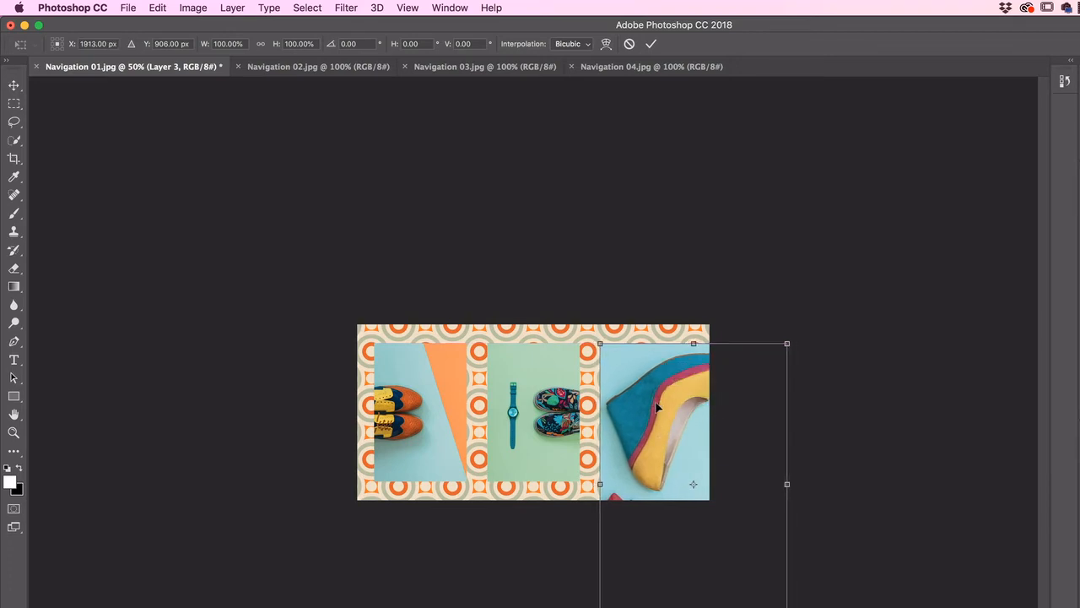
left_click_drag(654, 395, 650, 363)
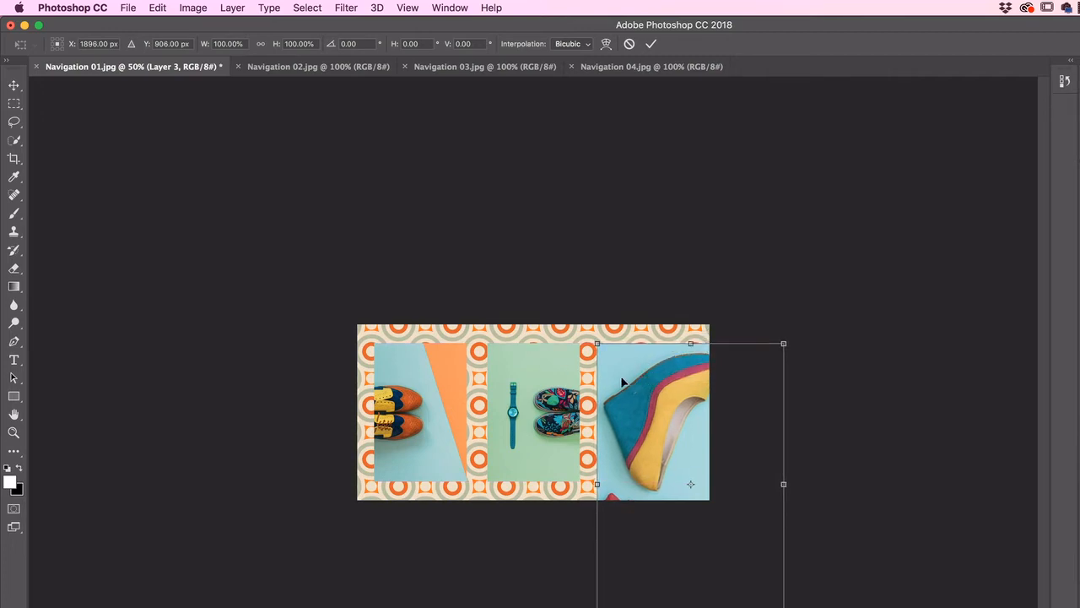
left_click(405, 7)
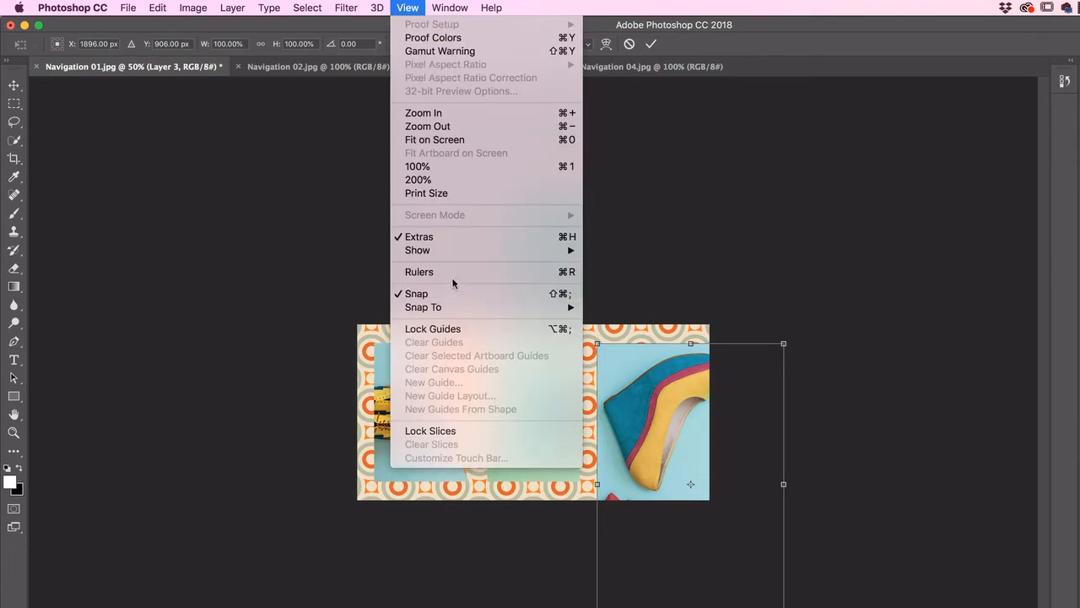
mouse_move(462, 262)
left_click(396, 7)
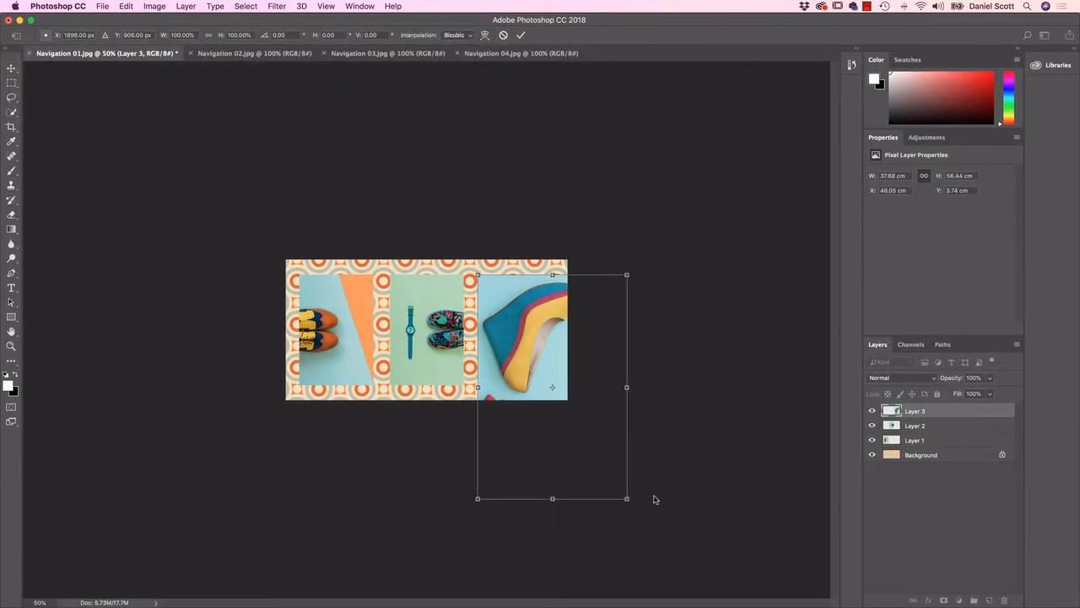
left_click_drag(626, 499, 535, 379)
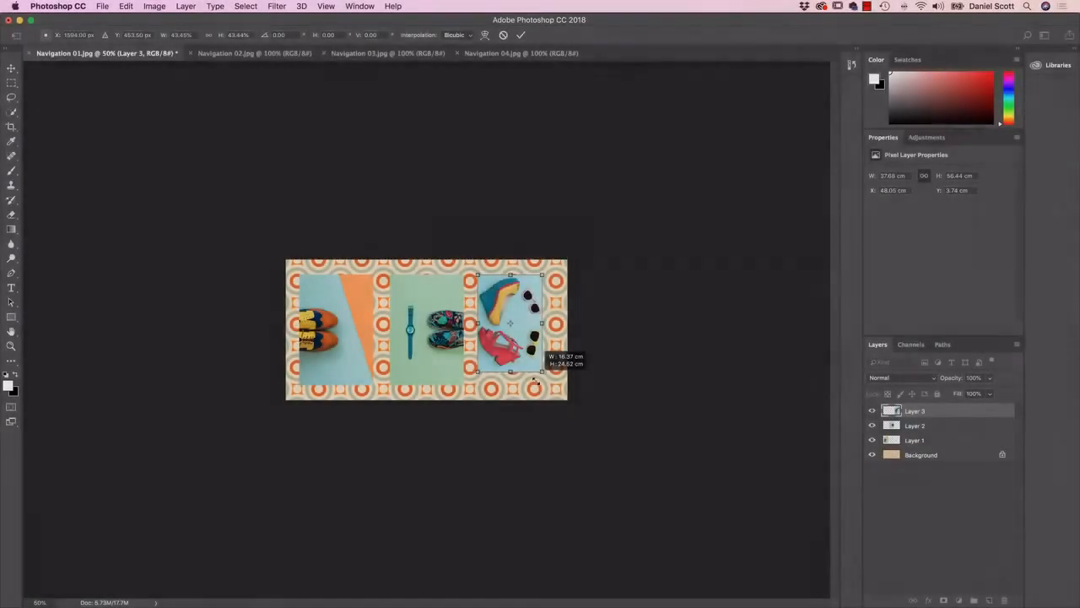
left_click_drag(535, 381, 559, 409)
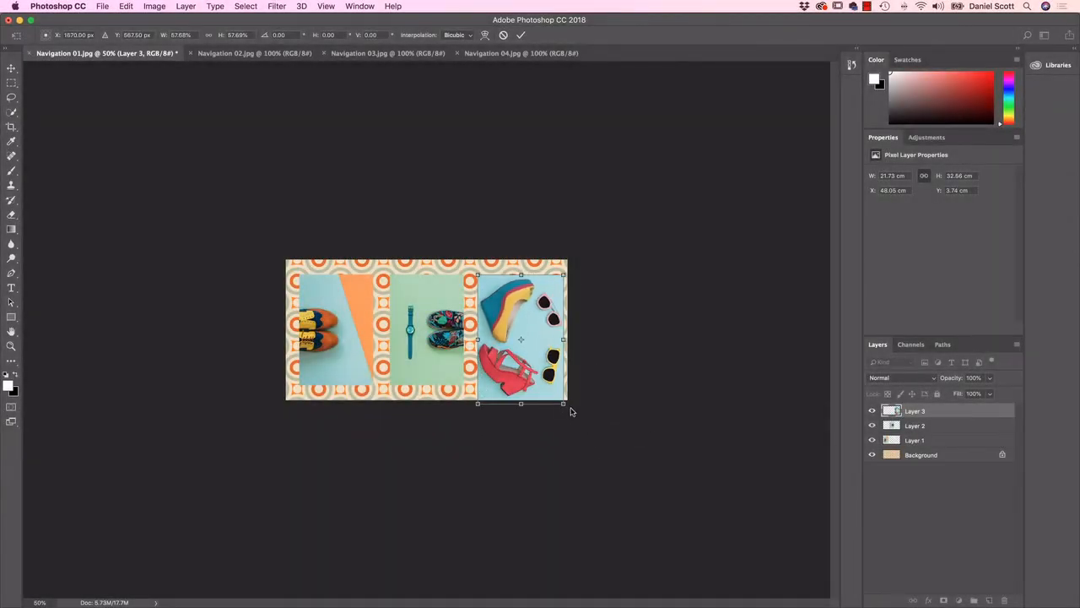
key("Escape")
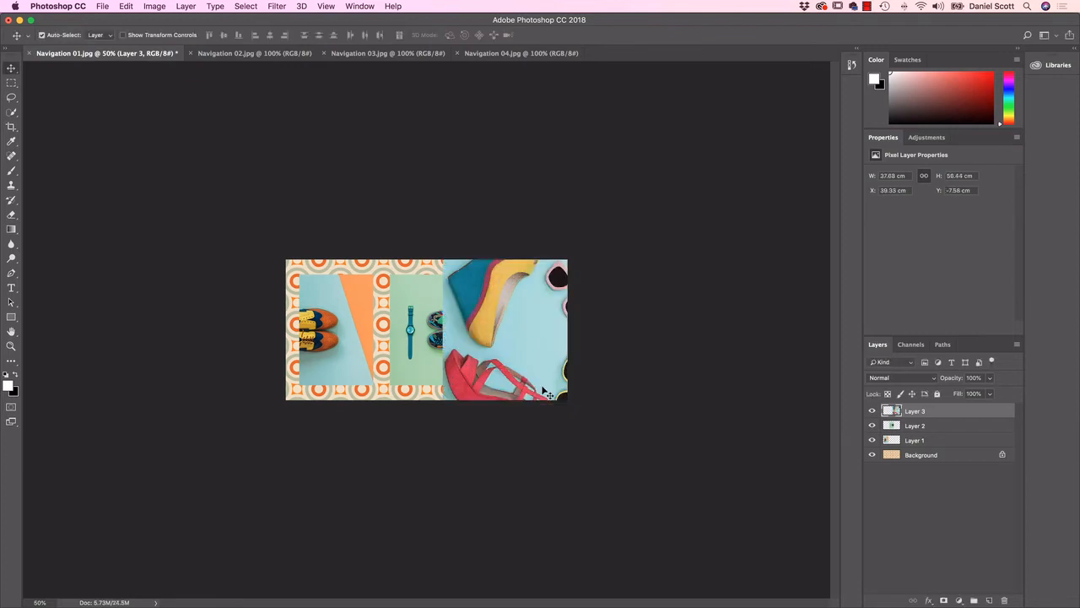
Move Layer 3 level with the other pictures' top edges and scale it proportionally to about 49.5%, about 18.66 × 27.94 cm.
left_click_drag(547, 393, 563, 363)
left_click(126, 5)
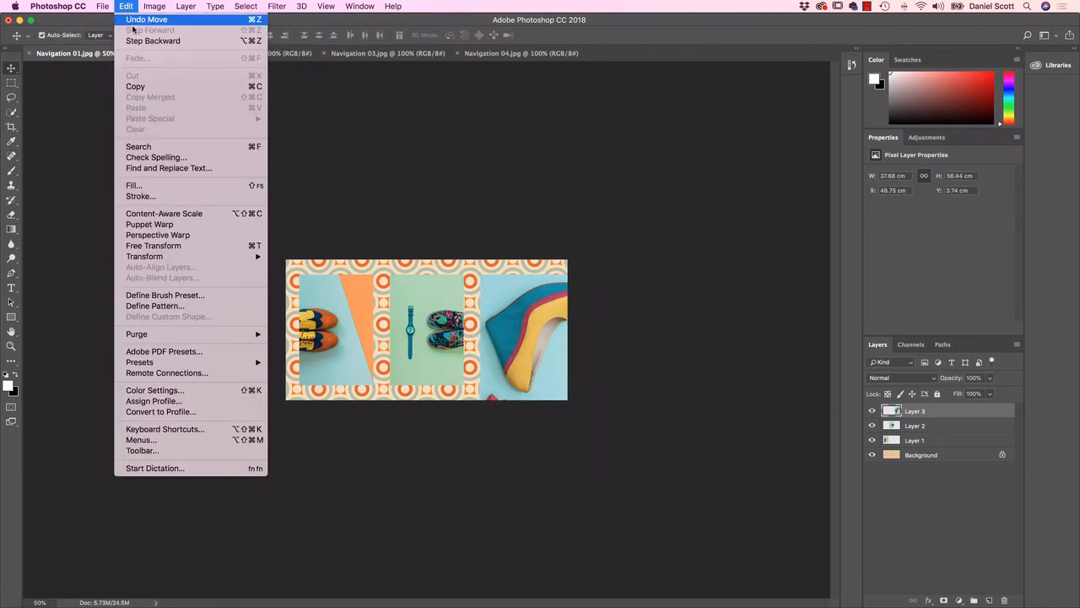
mouse_move(193, 261)
left_click(324, 276)
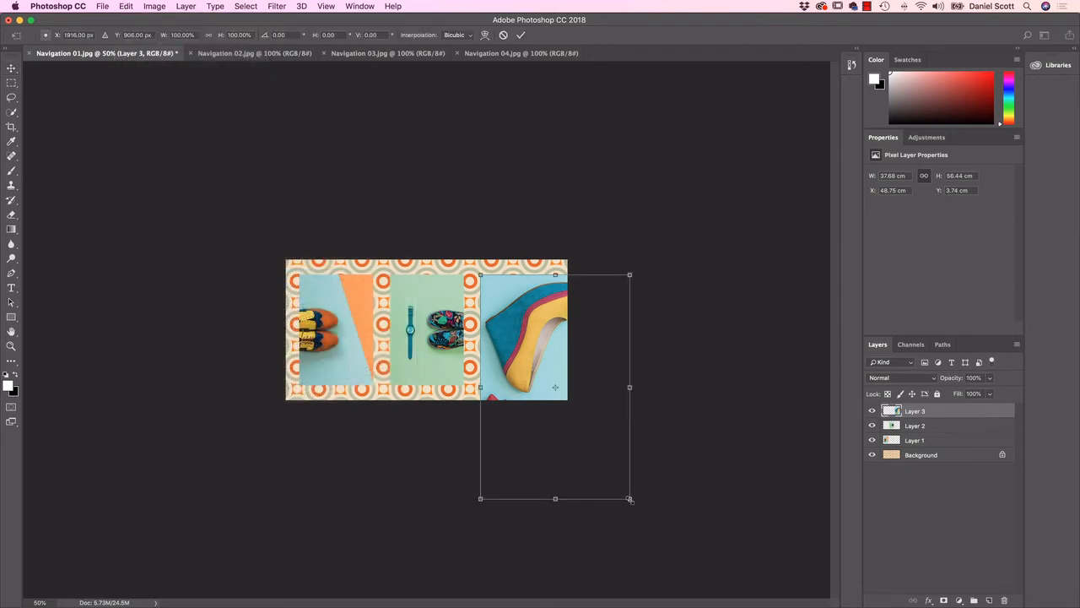
left_click_drag(630, 499, 545, 392)
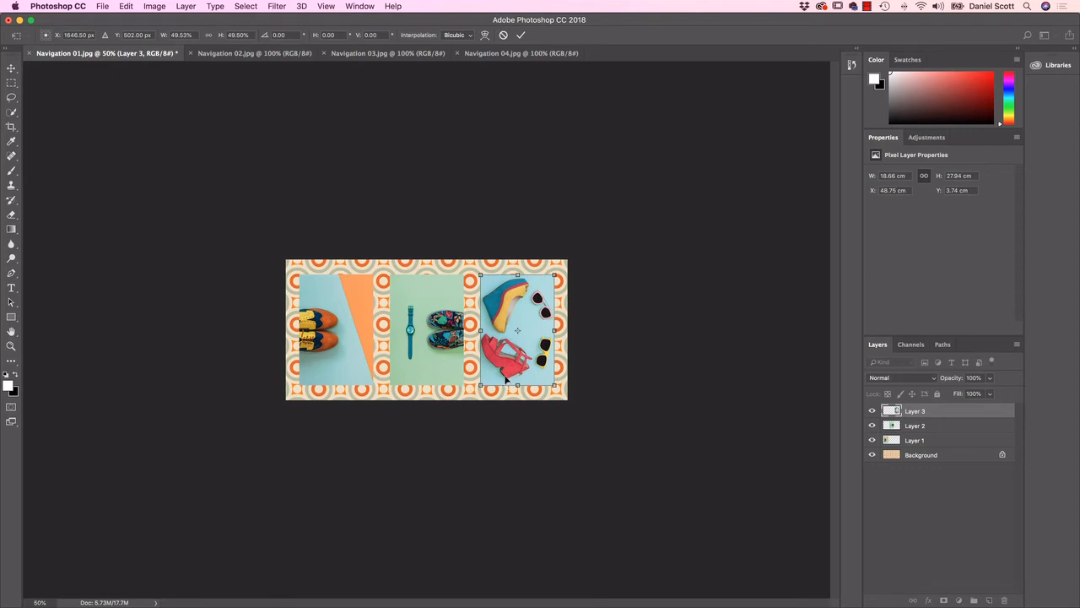
left_click(187, 6)
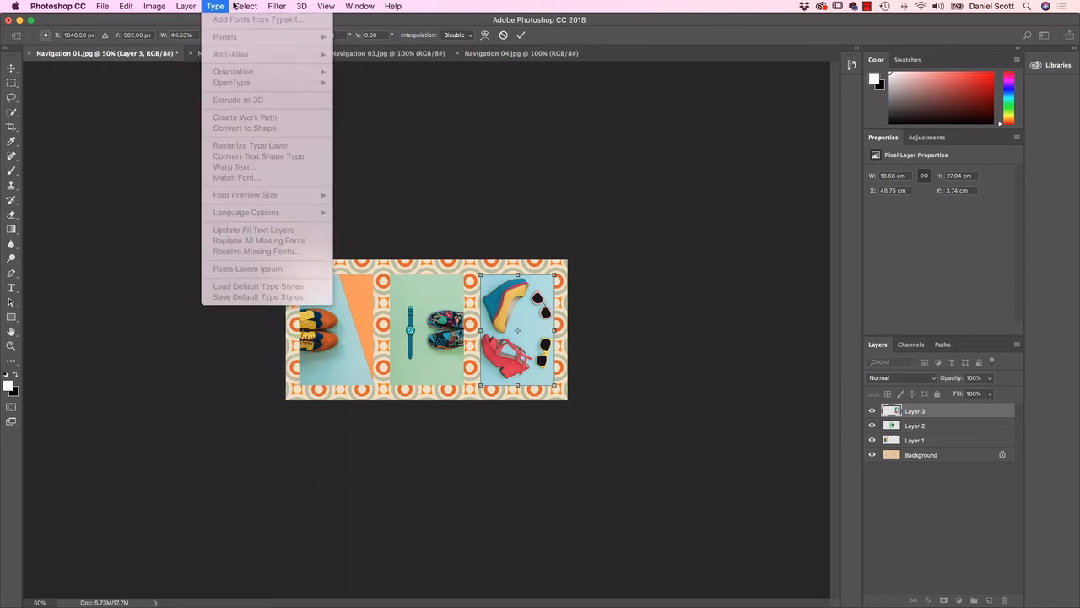
left_click(305, 6)
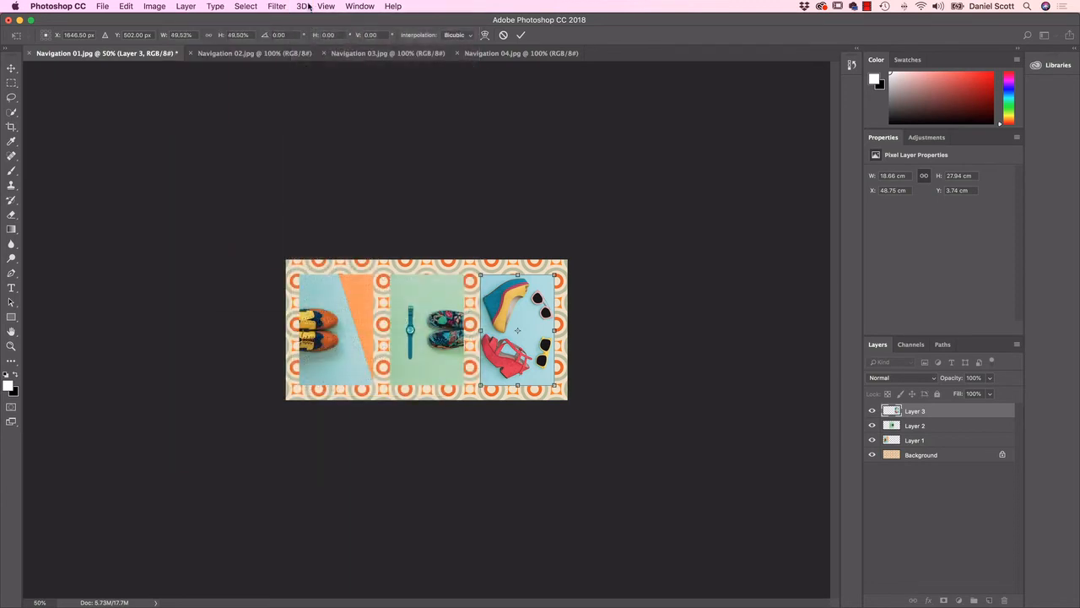
key("Return")
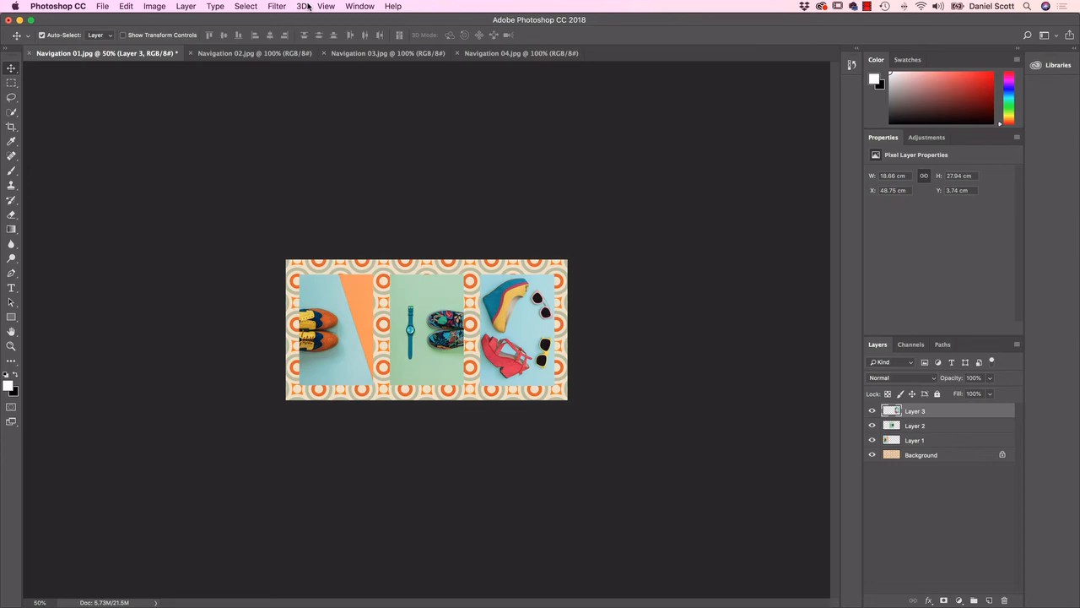
Examine the three-picture composition at magnifications from 100% to 400%, inspecting the heeled shoes, sunglasses and patterned background up close.
key("super+1")
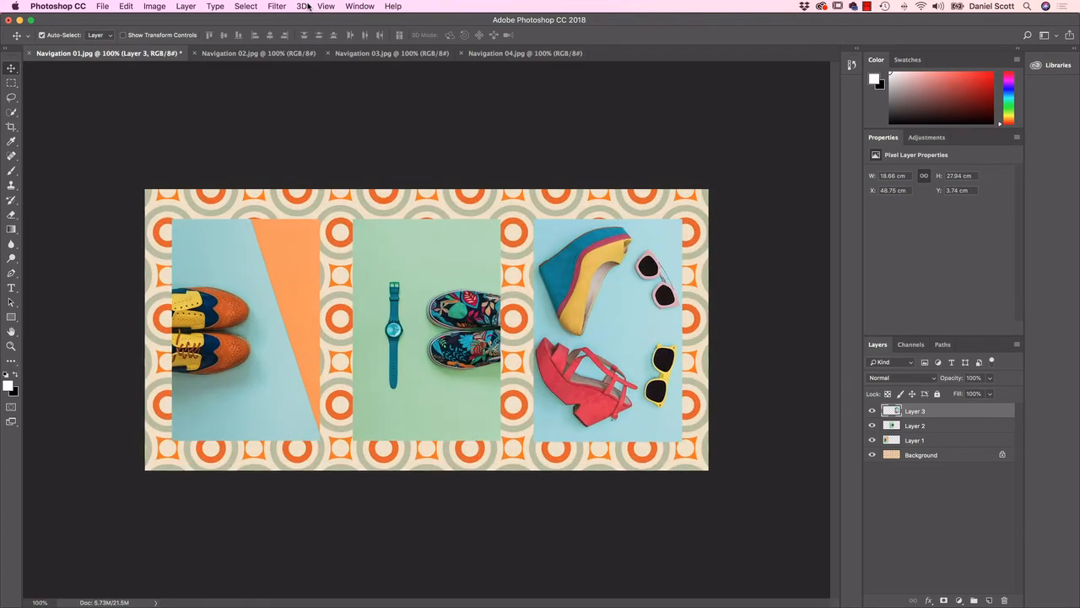
key("super+equal")
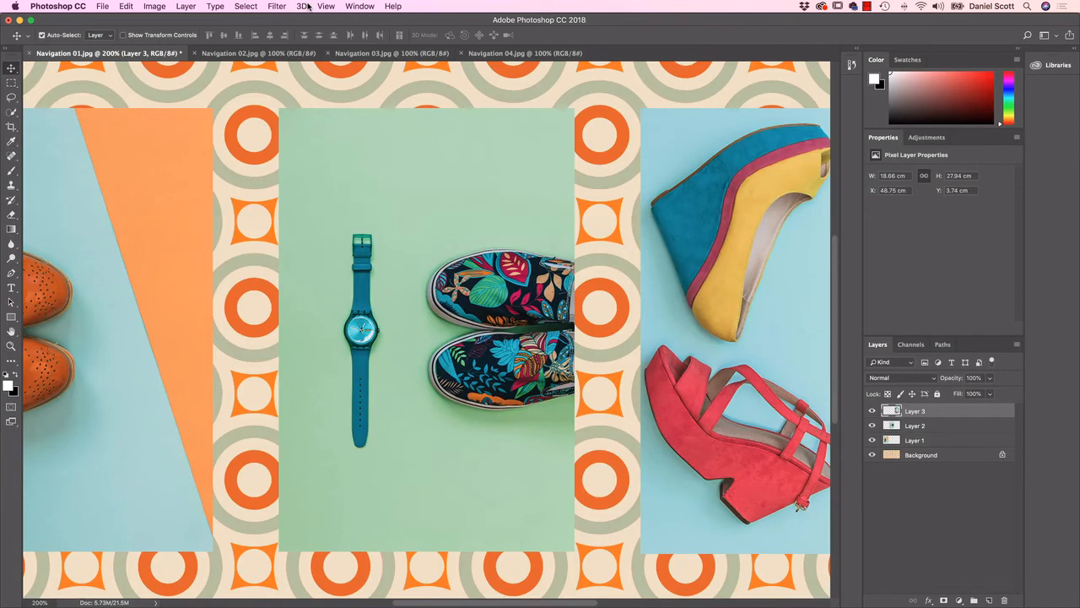
key("super+equal")
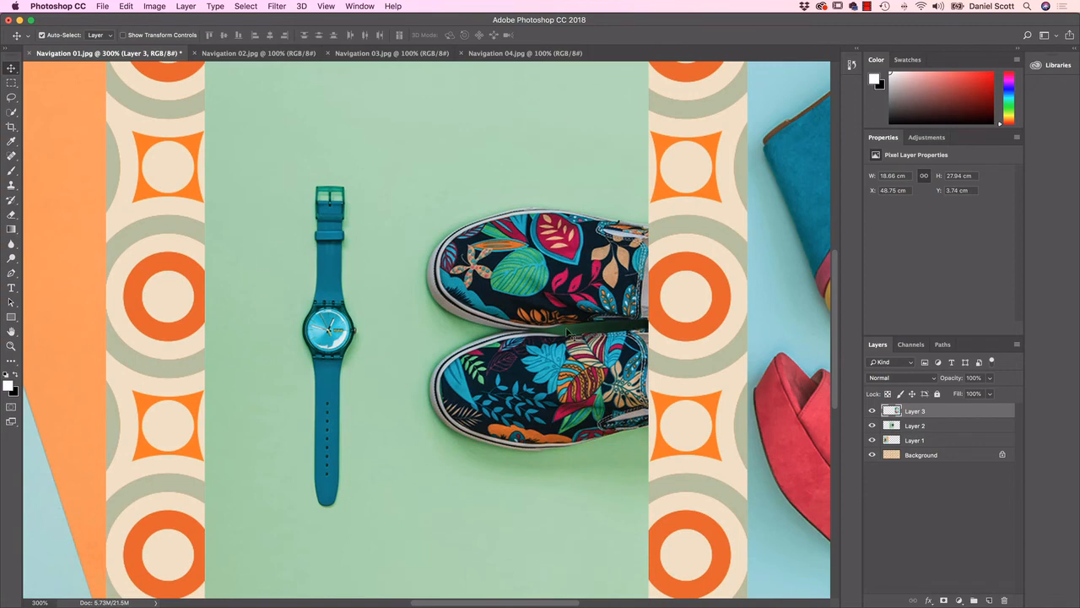
key("super+equal")
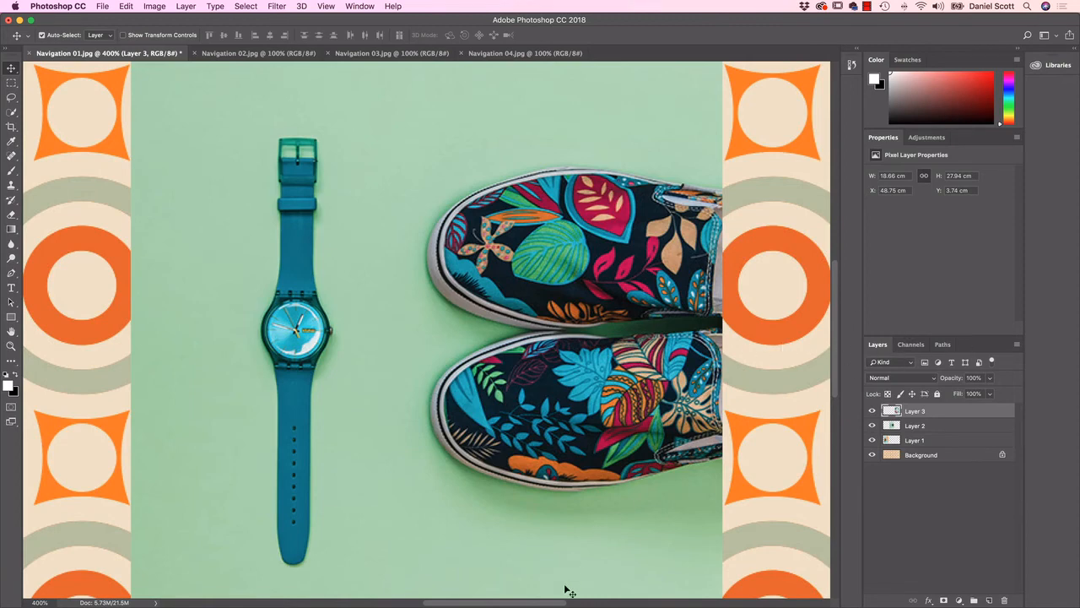
left_click_drag(559, 602, 647, 606)
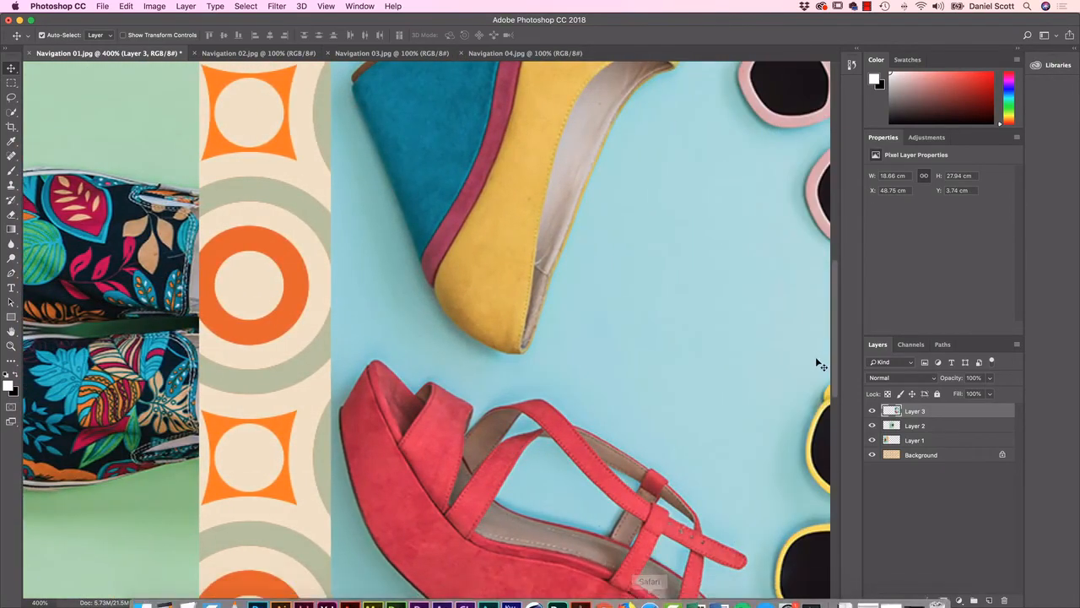
left_click_drag(835, 362, 836, 332)
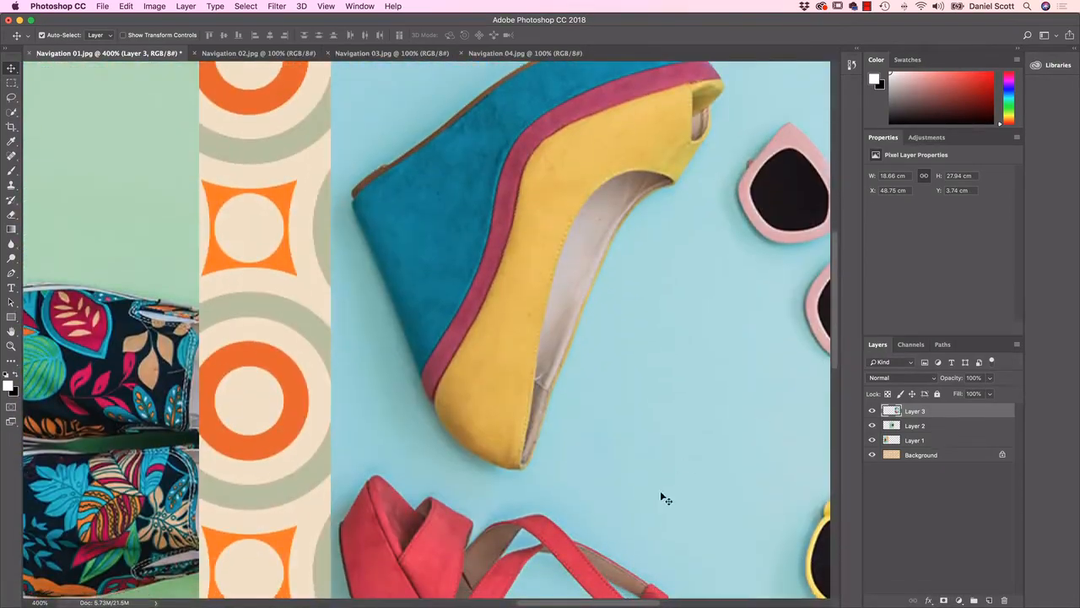
left_click_drag(647, 603, 635, 603)
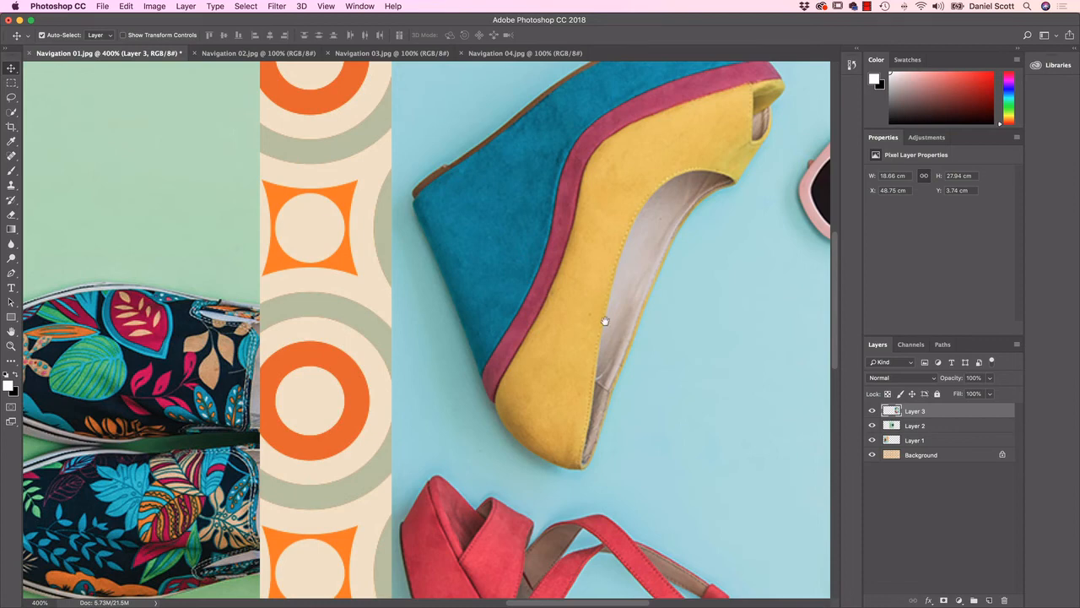
left_click_drag(650, 282, 463, 258)
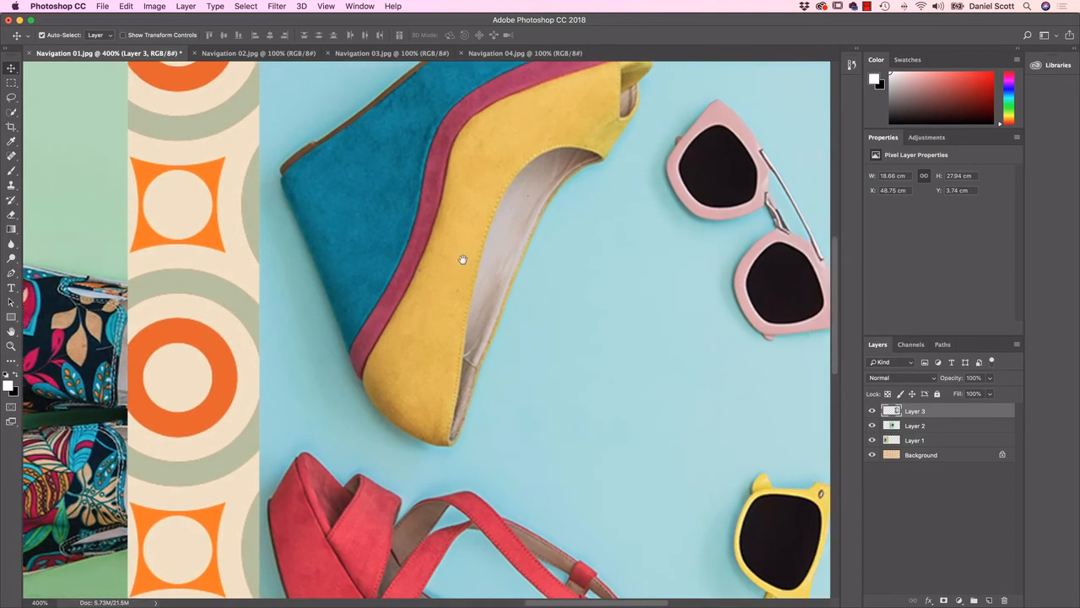
left_click_drag(695, 260, 549, 311)
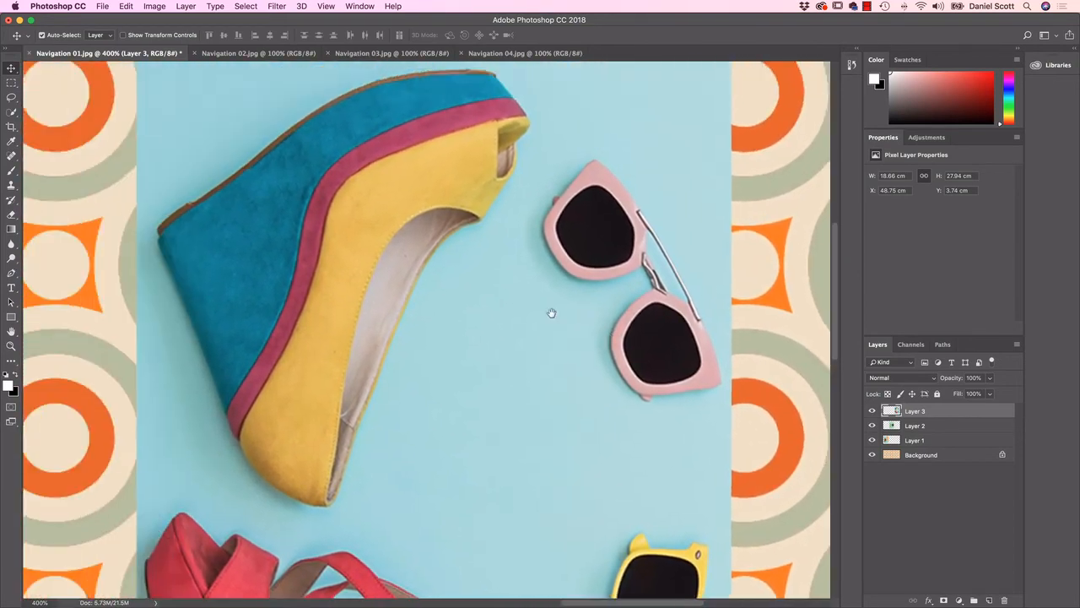
left_click_drag(122, 300, 468, 315)
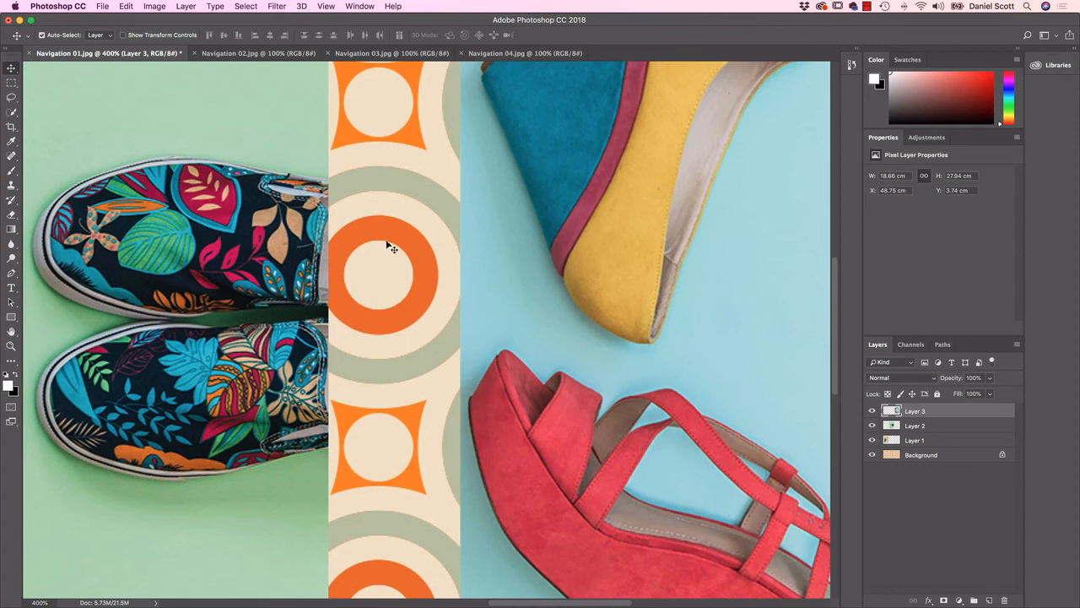
Copy the Navigation 02 image into Navigation 01 again, placing it over the gap between the middle and right pictures.
left_click(273, 55)
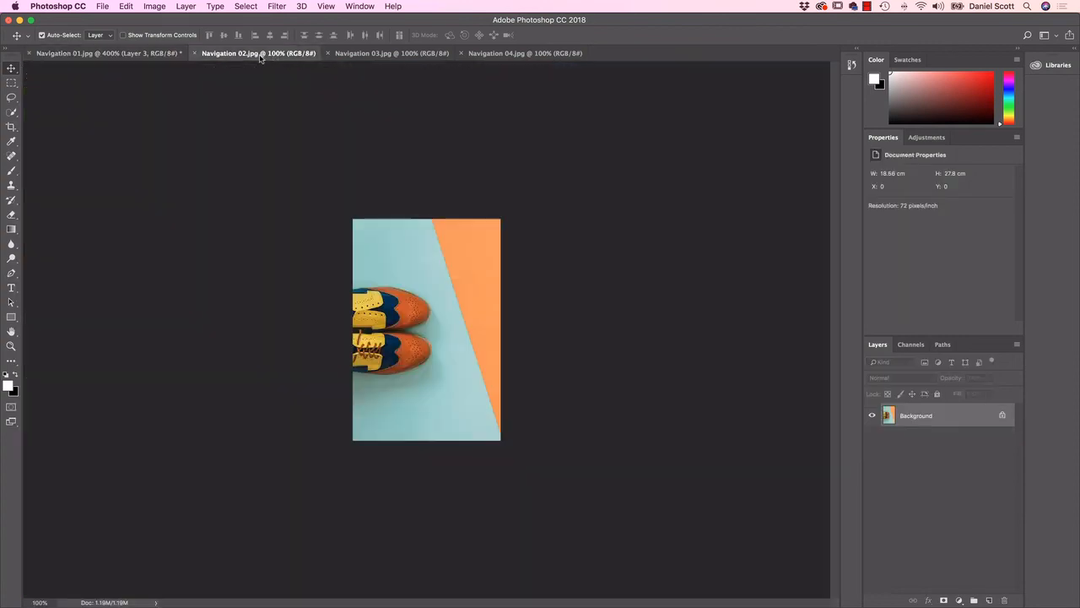
left_click(103, 53)
left_click_drag(103, 53, 476, 369)
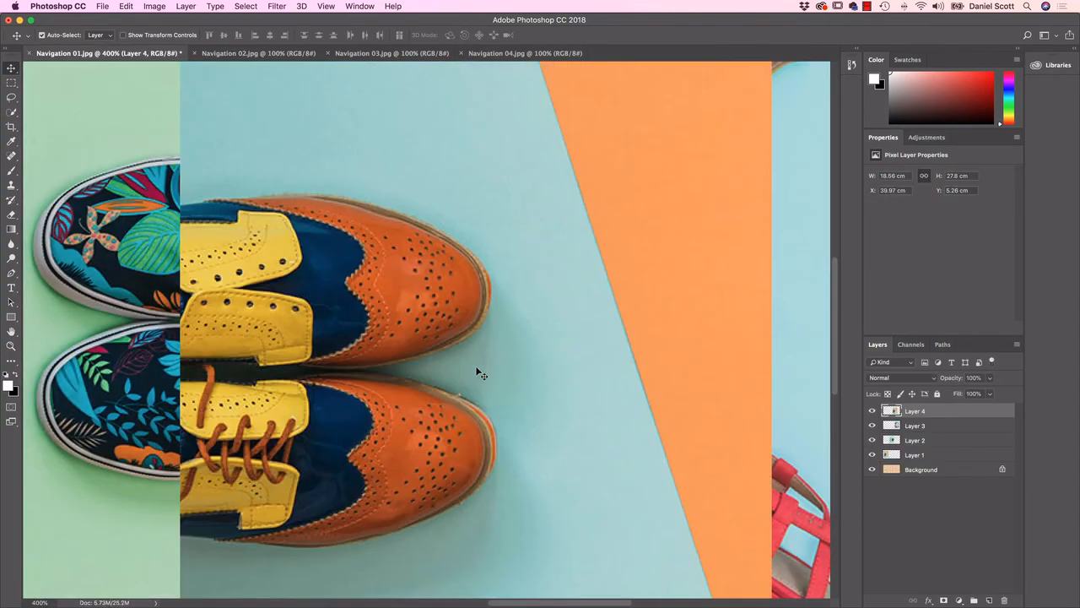
Start a Scale transform on Layer 4, view its full bounding box, and accept it at the original size.
left_click(126, 6)
mouse_move(194, 256)
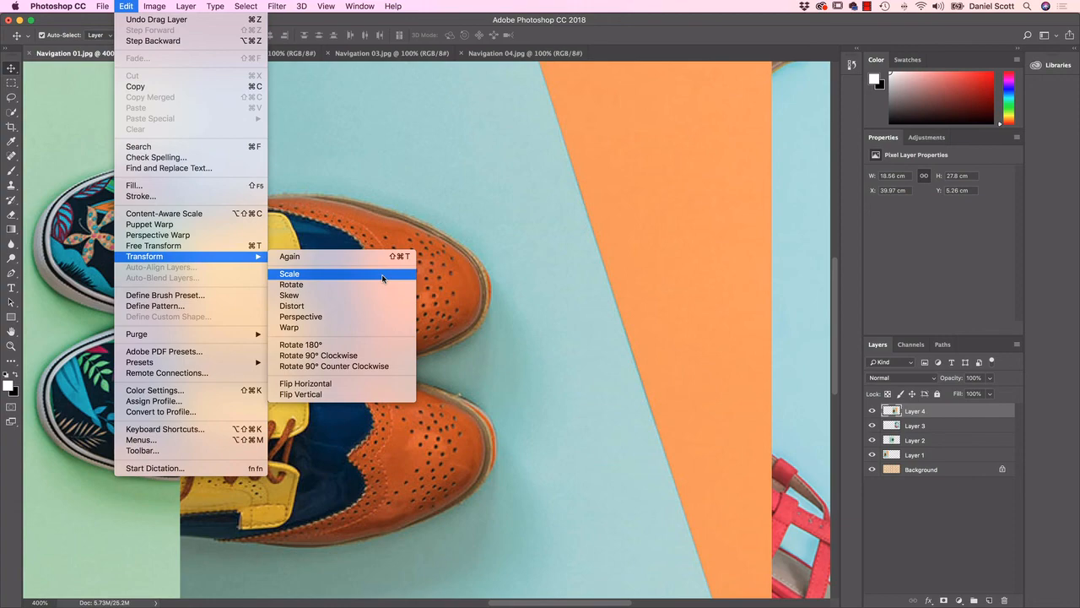
left_click(382, 277)
key("super+minus")
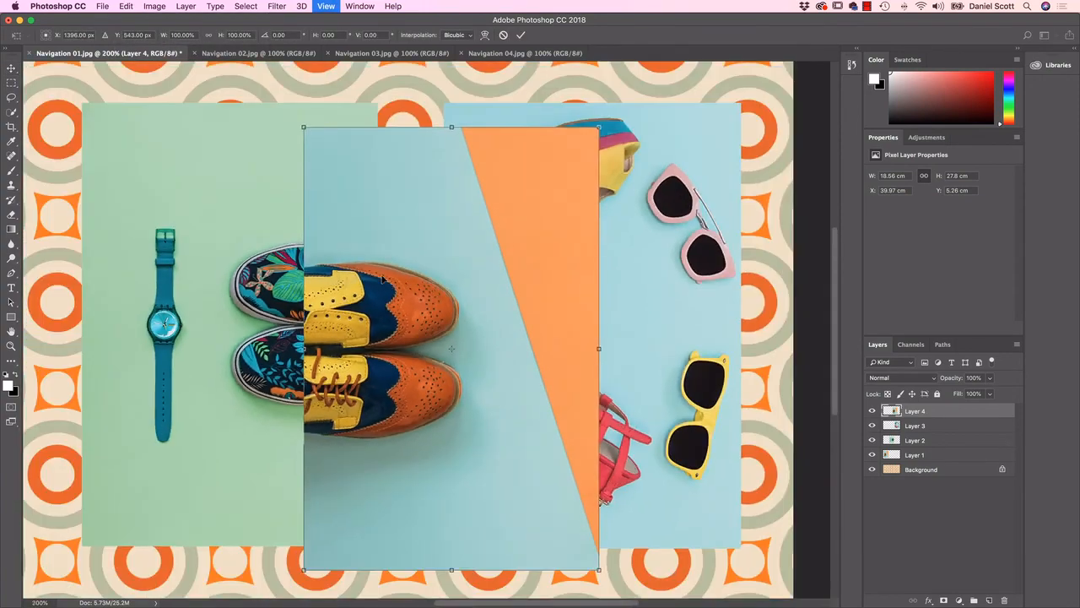
key("super+minus")
key("Return")
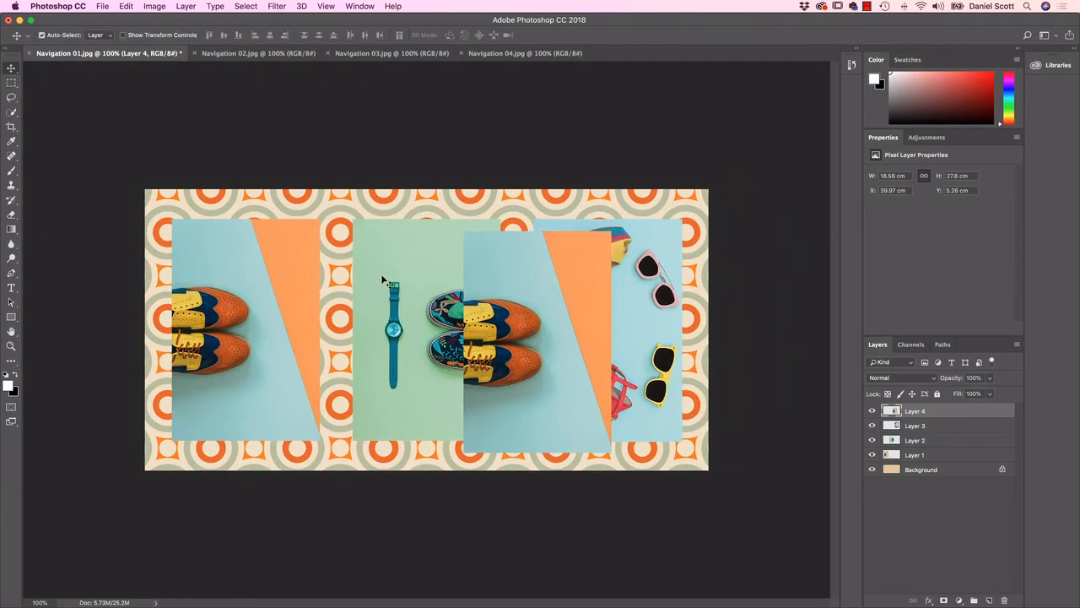
key("super+plus")
key("super+plus")
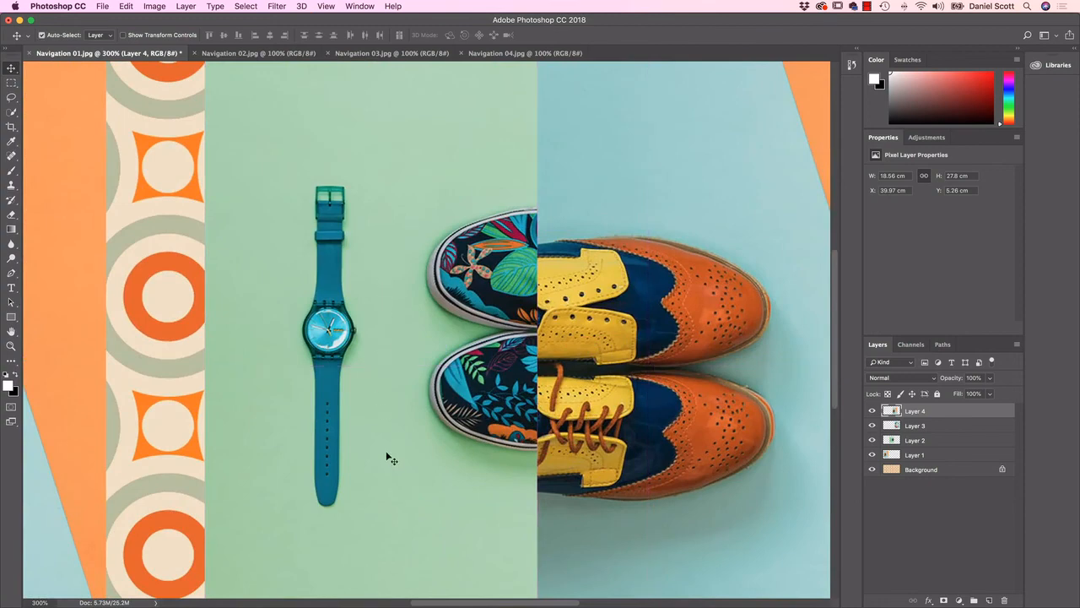
left_click_drag(522, 374, 567, 276)
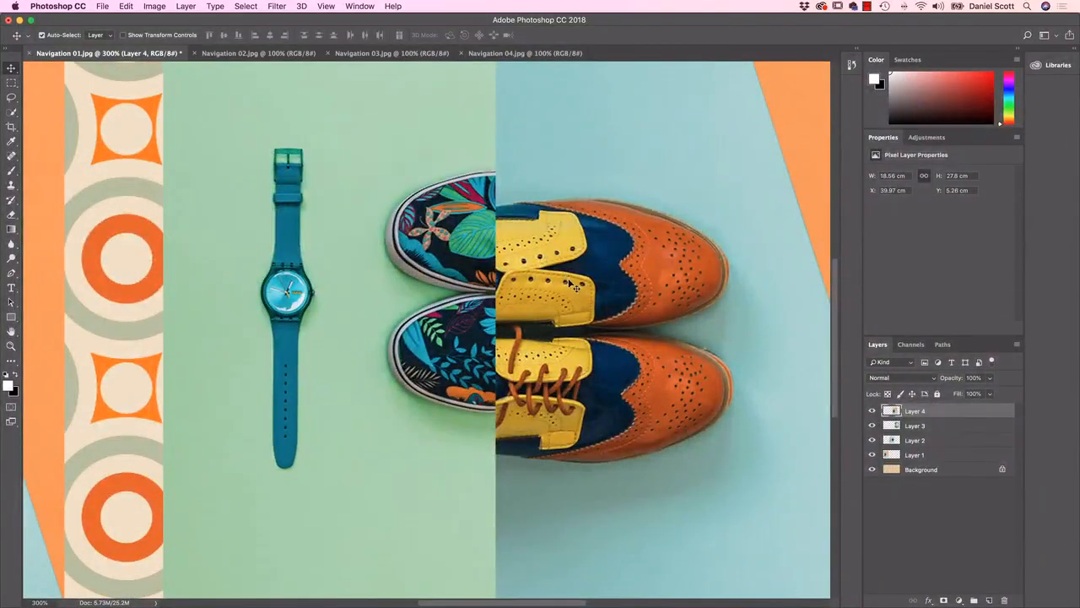